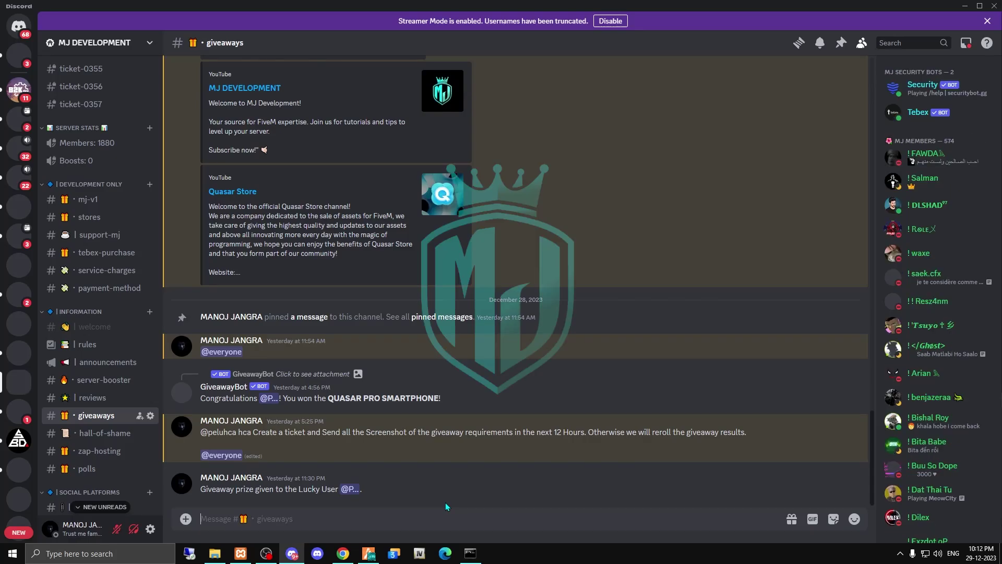
left_click(349, 489)
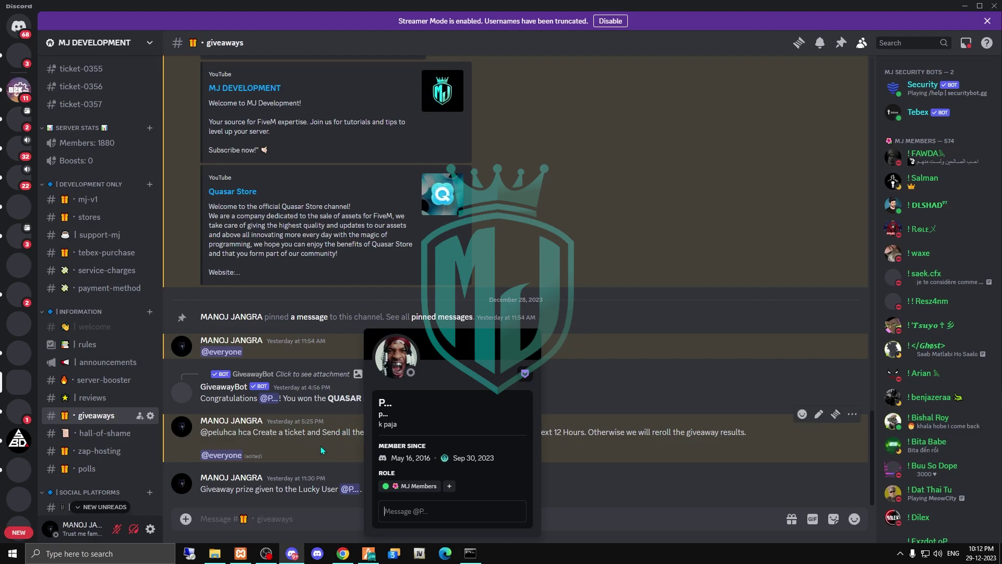
left_click(337, 450)
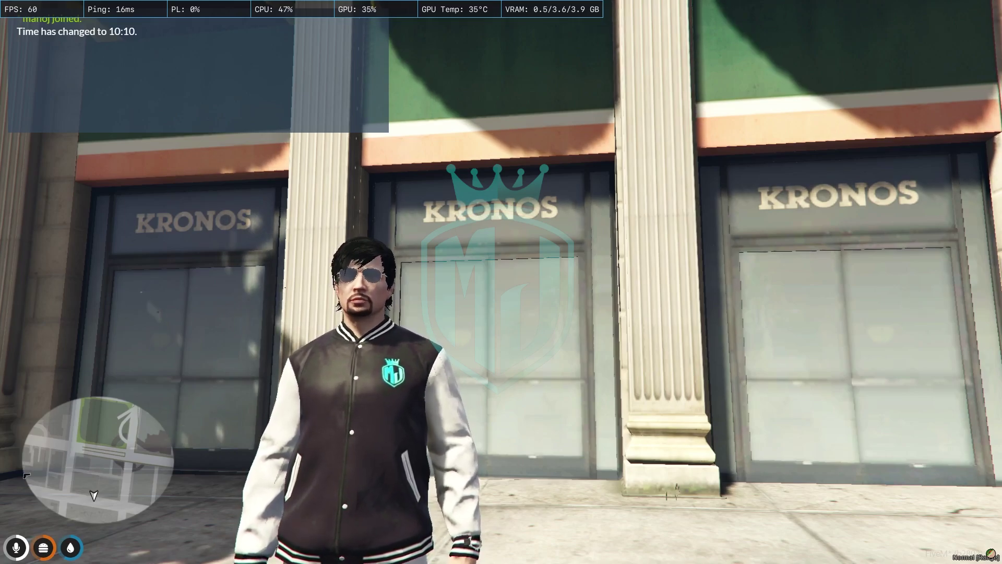
Open the Smartphone PRO purchase page on quasar-store.com in Chrome
key("alt+Tab")
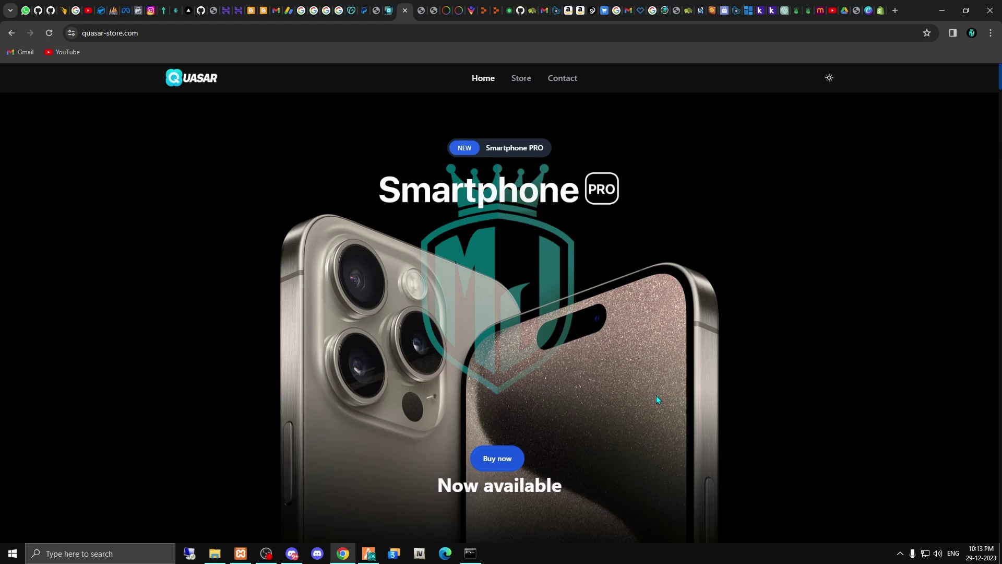
left_click(509, 451)
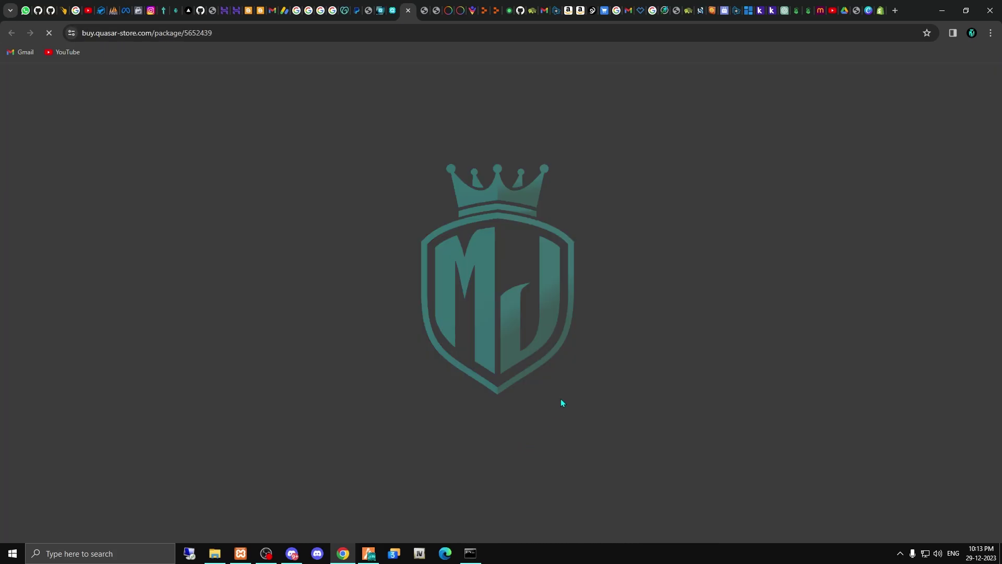
scroll(483, 316, "down", 10)
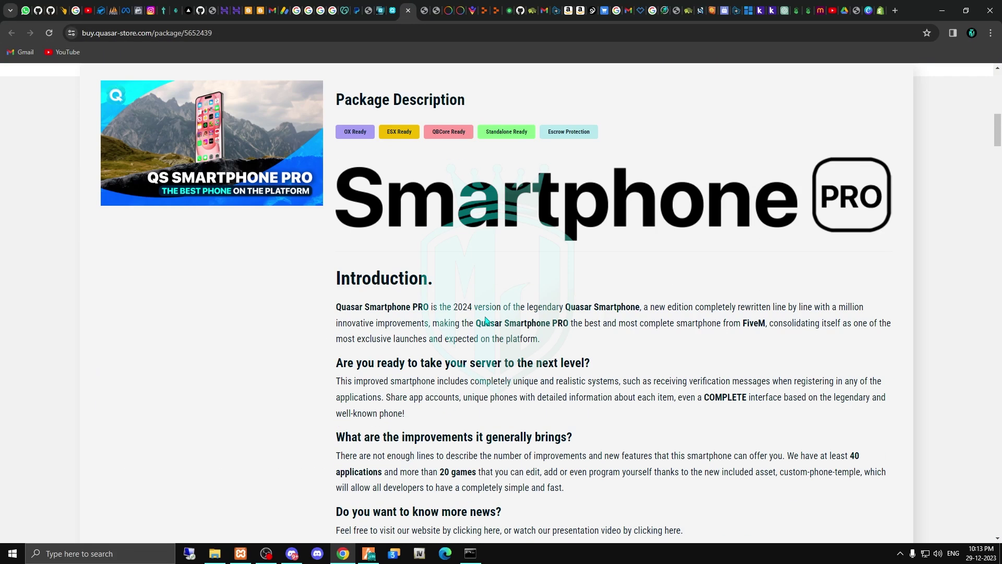
scroll(486, 320, "up", 2)
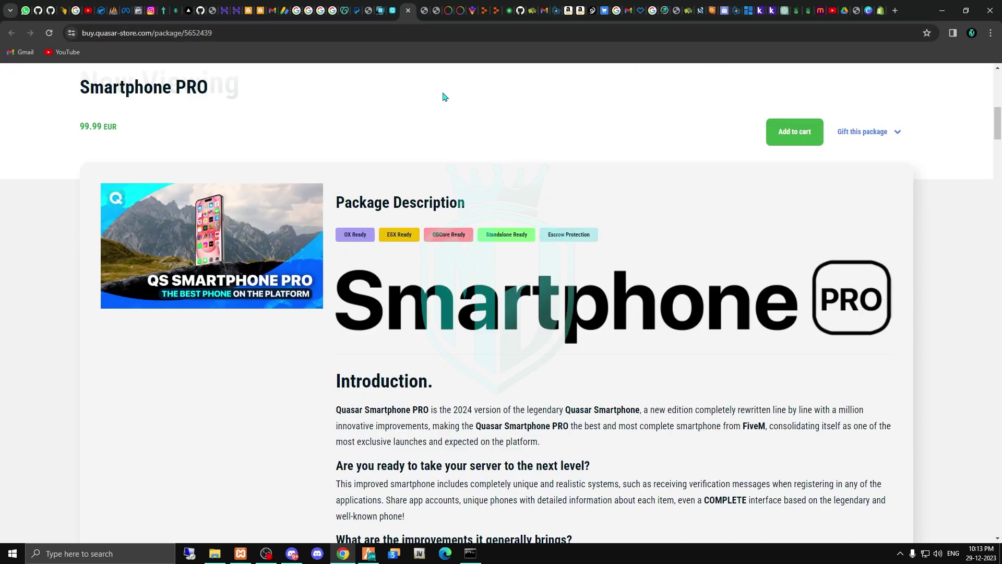
Download Smartphone PRO [main] from Keymaster granted assets and extract the [smartphone-pro] folder
key("ctrl+shift+Tab")
key("ctrl+shift+Tab")
key("ctrl+shift+Tab")
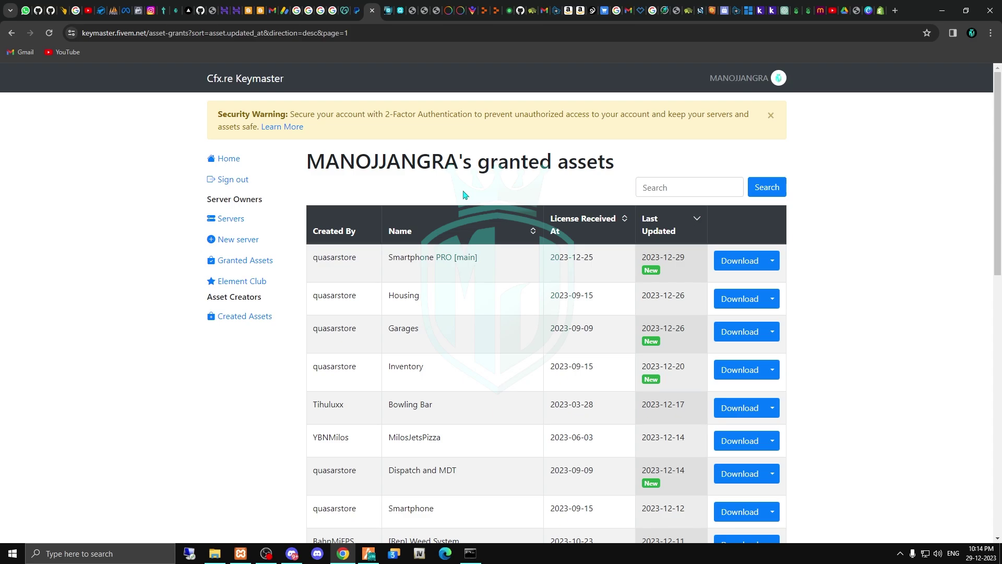
left_click(727, 260)
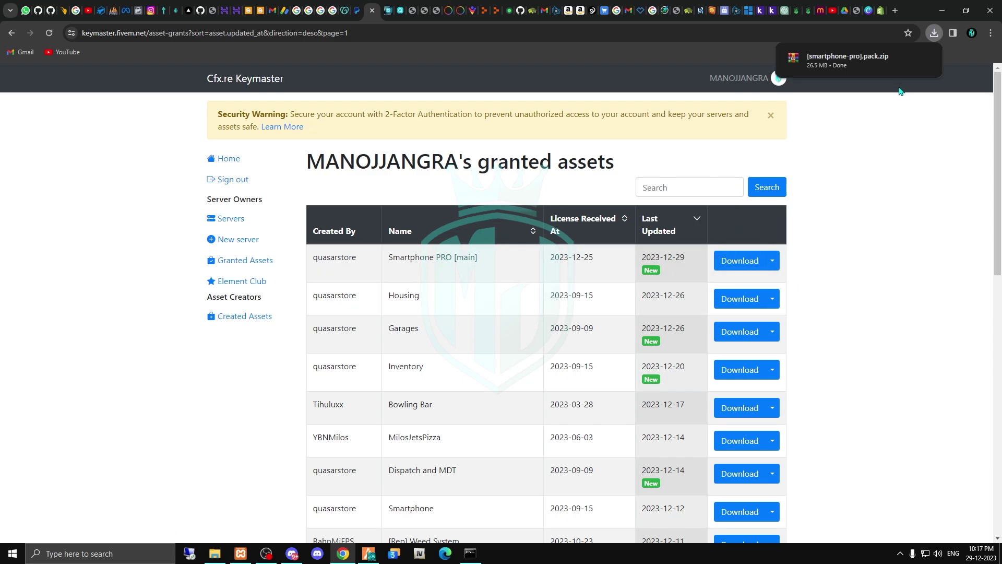
left_click(847, 68)
left_click_drag(248, 153, 320, 185)
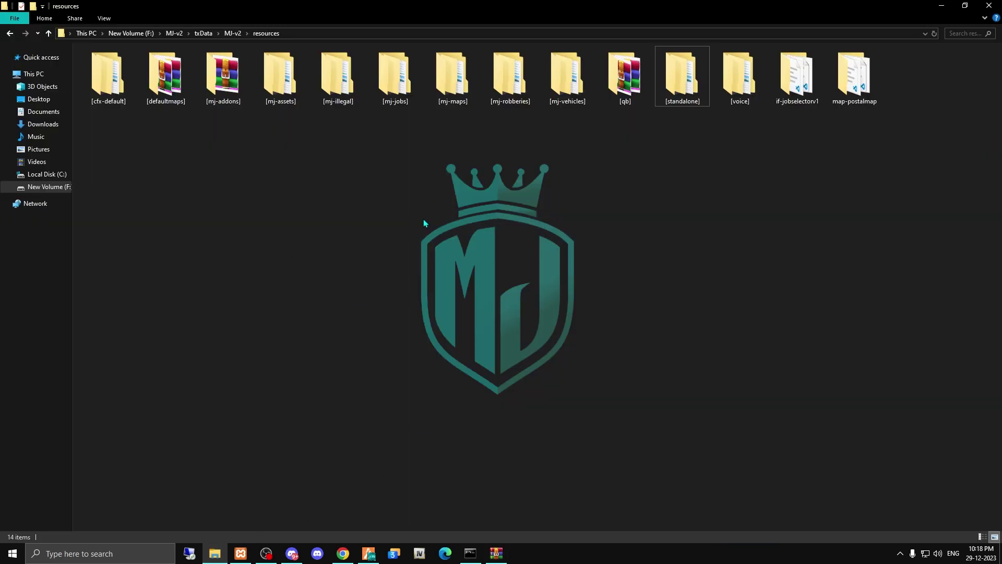
Move [smartphone-pro] into the server's resources folder and open its [sql] subfolder
left_click_drag(424, 223, 224, 130)
left_click_drag(413, 249, 540, 295)
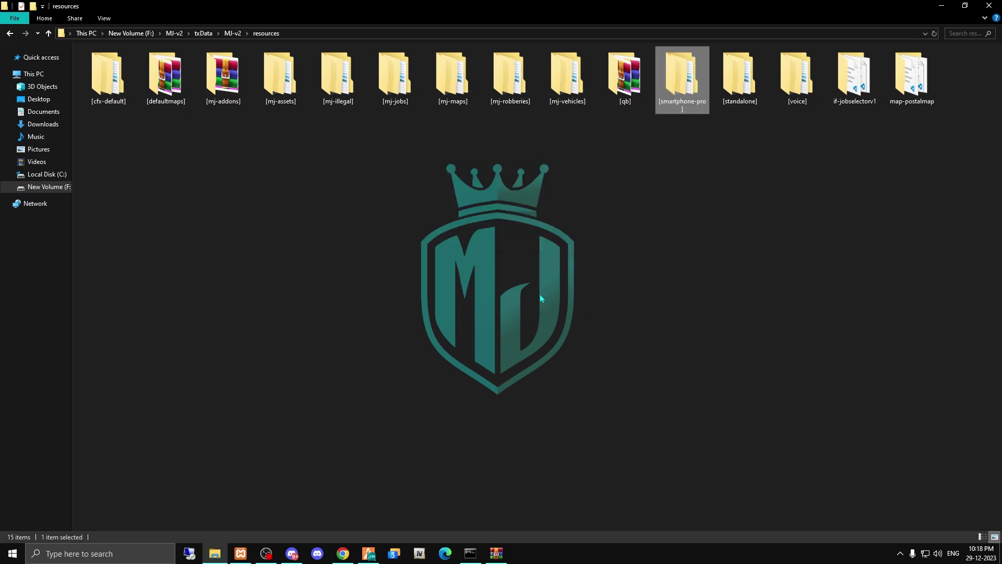
double_click(683, 84)
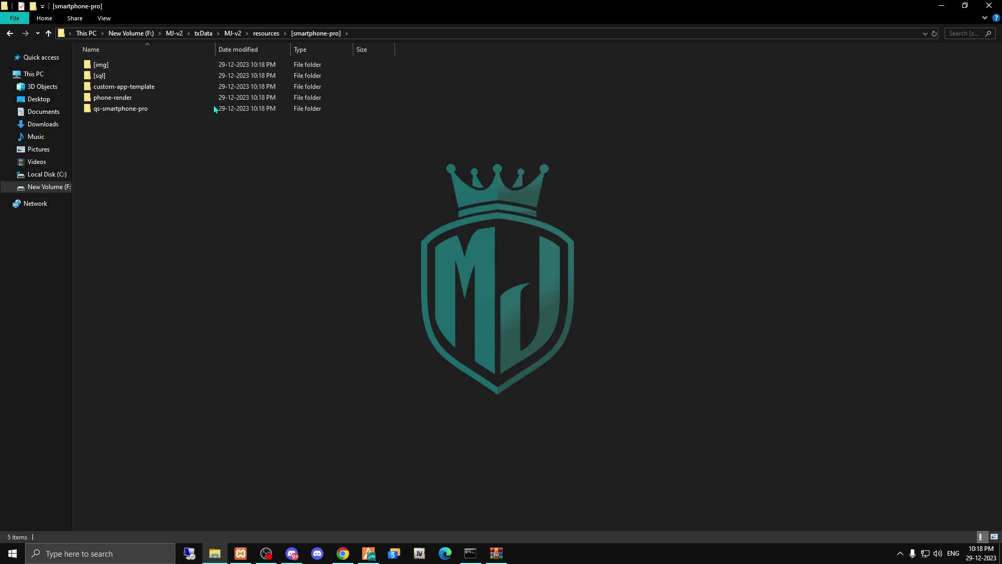
double_click(164, 74)
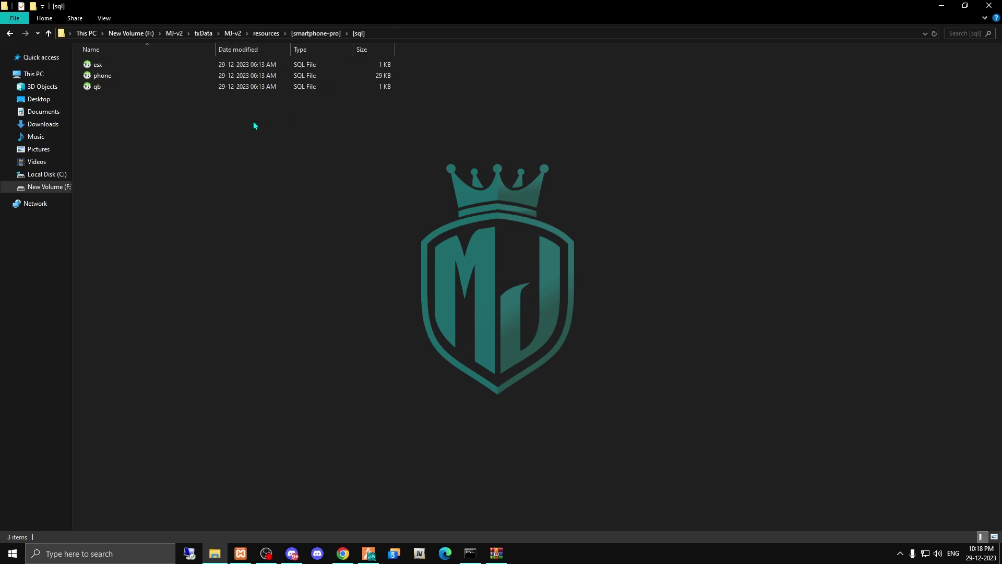
Select phone.sql among the esx, phone and qb SQL scripts
left_click(119, 86)
left_click(117, 78, "shift")
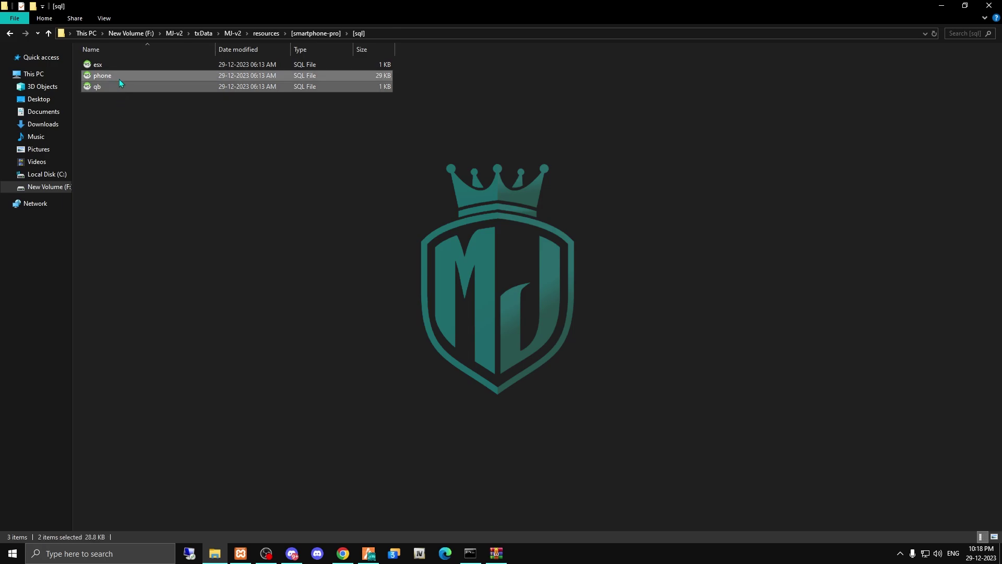
left_click(125, 86)
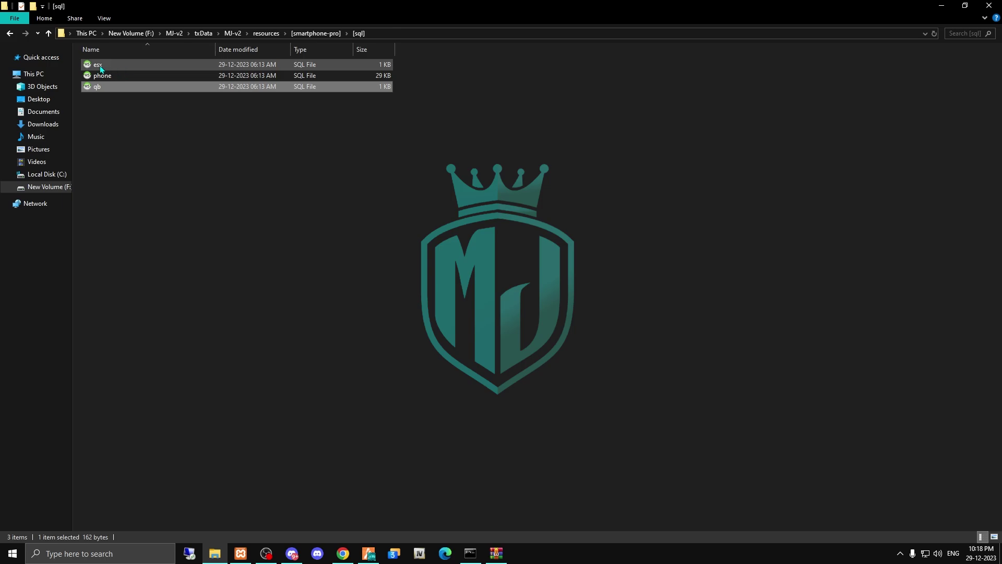
left_click(122, 77)
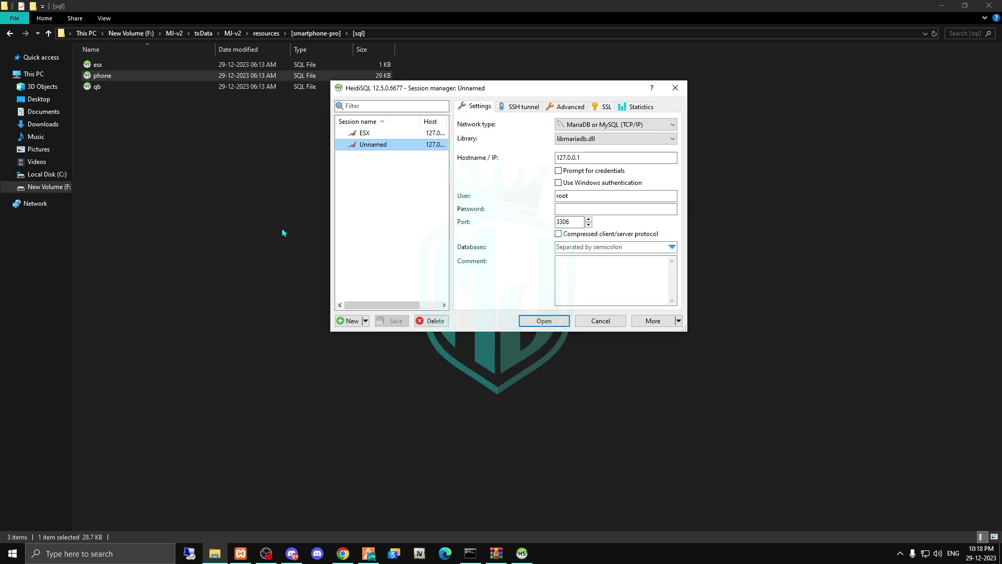
Execute phone.sql and qb.sql against the qbcoreframework database in HeidiSQL, then close HeidiSQL
left_click(554, 320)
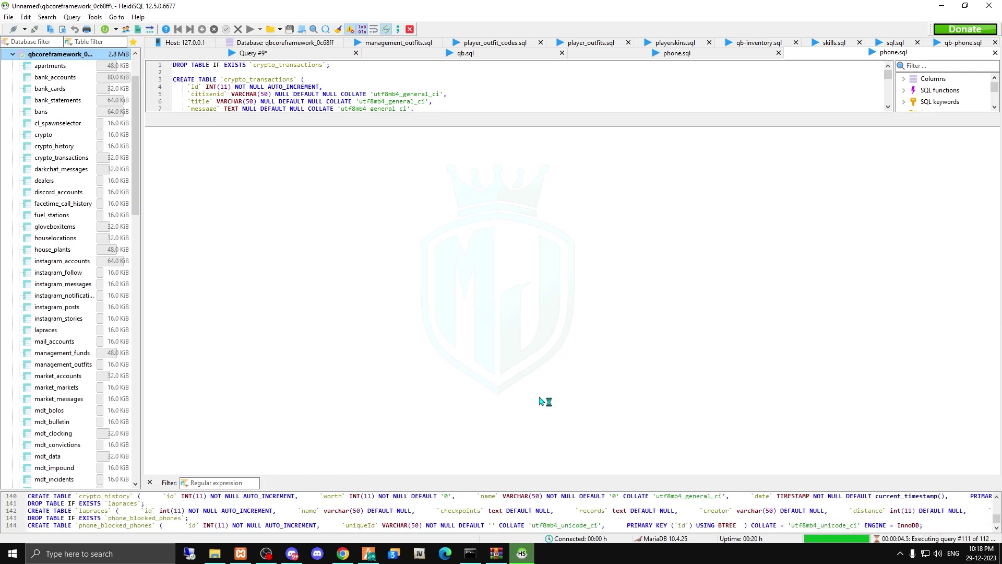
left_click(989, 6)
double_click(142, 86)
left_click(555, 320)
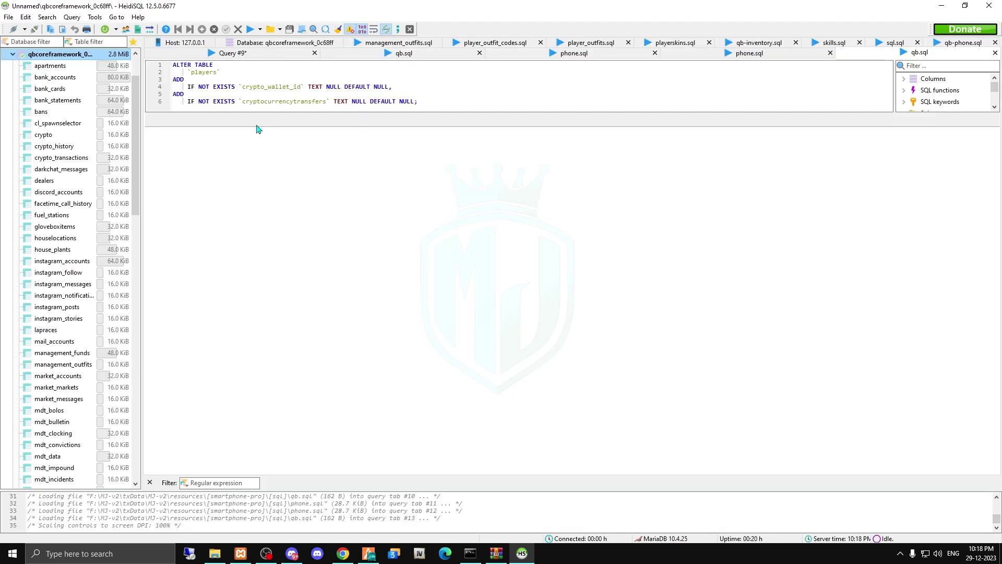
left_click(251, 30)
left_click(566, 294)
left_click(989, 6)
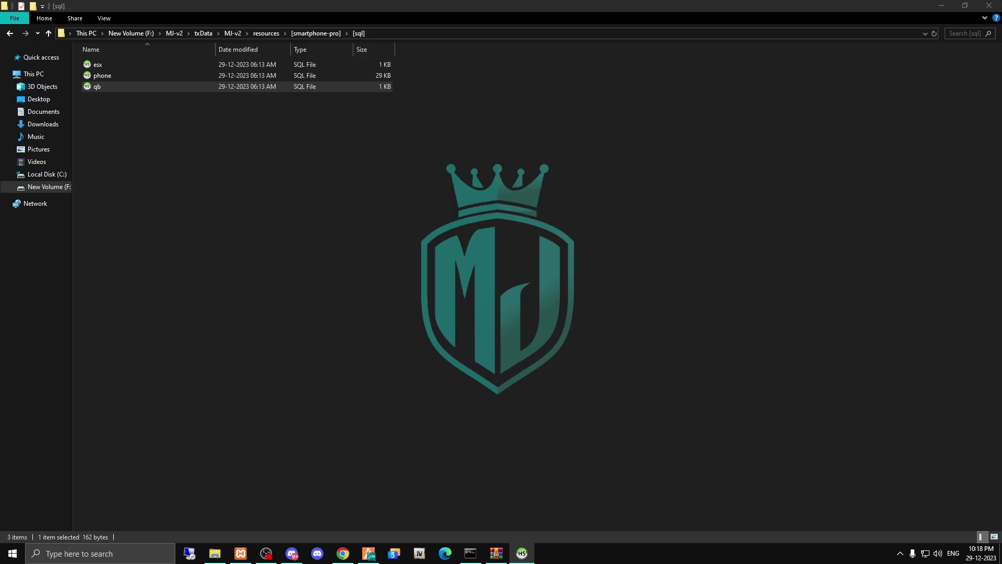
Delete the [sql] folder and select all nine phone images in [img]
left_click(320, 34)
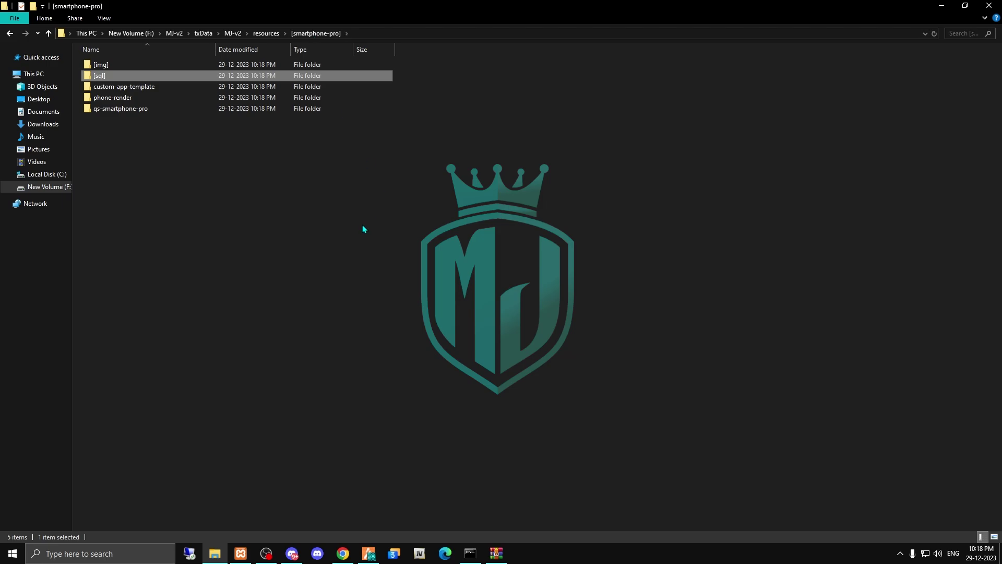
key("Delete")
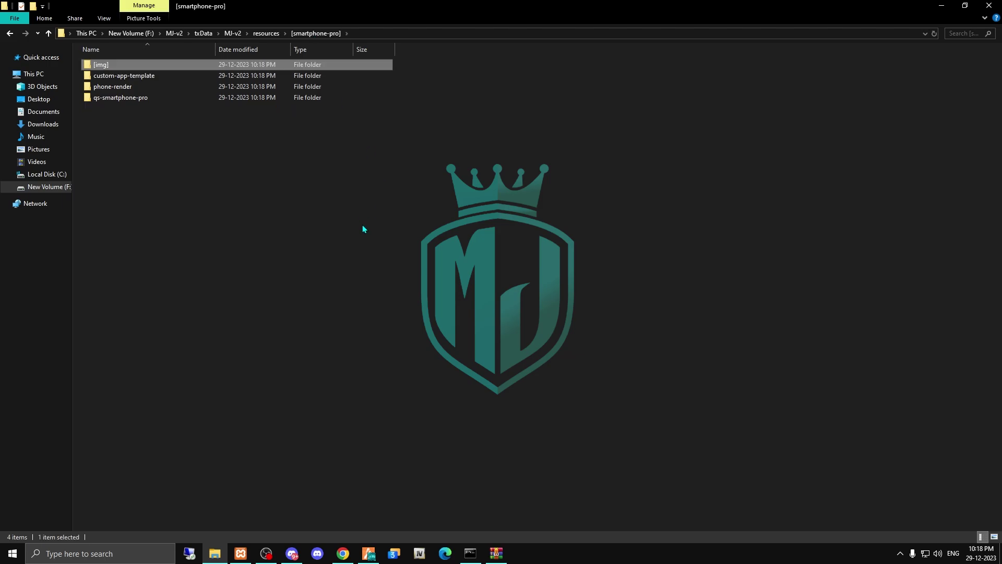
key("Return")
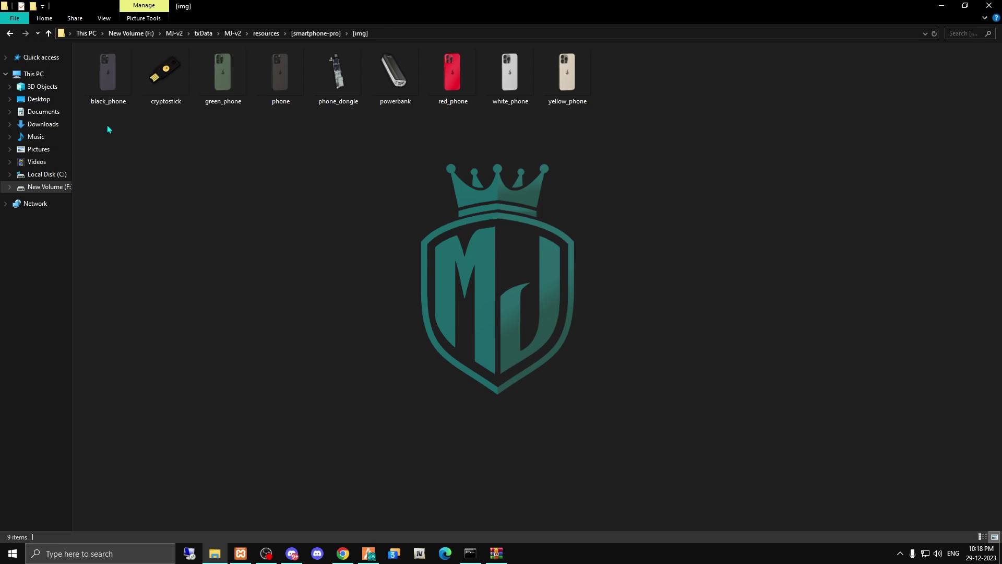
left_click_drag(107, 127, 574, 48)
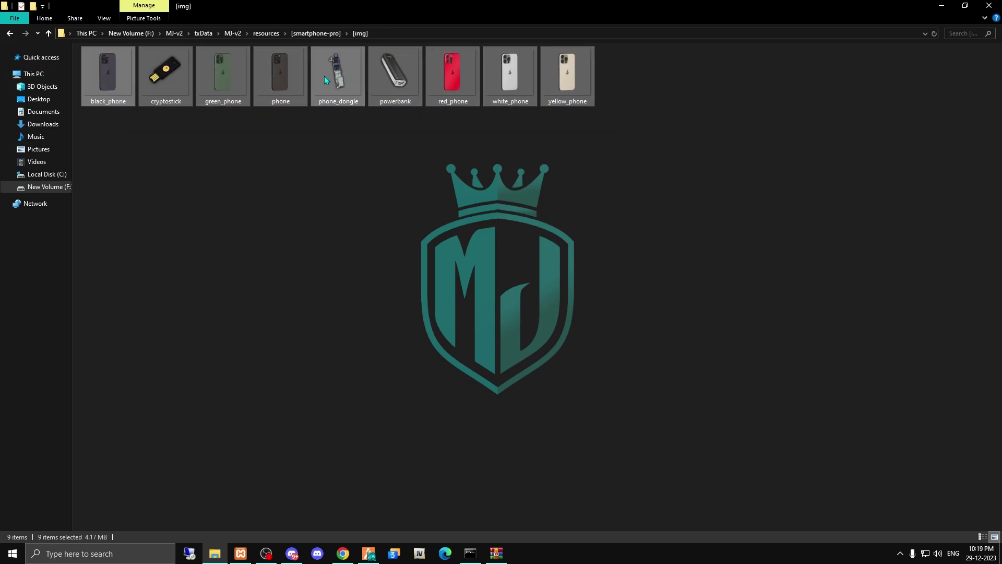
Paste the nine phone images into [qb]\qb-inventory\html\images, replacing existing files
left_click(272, 35)
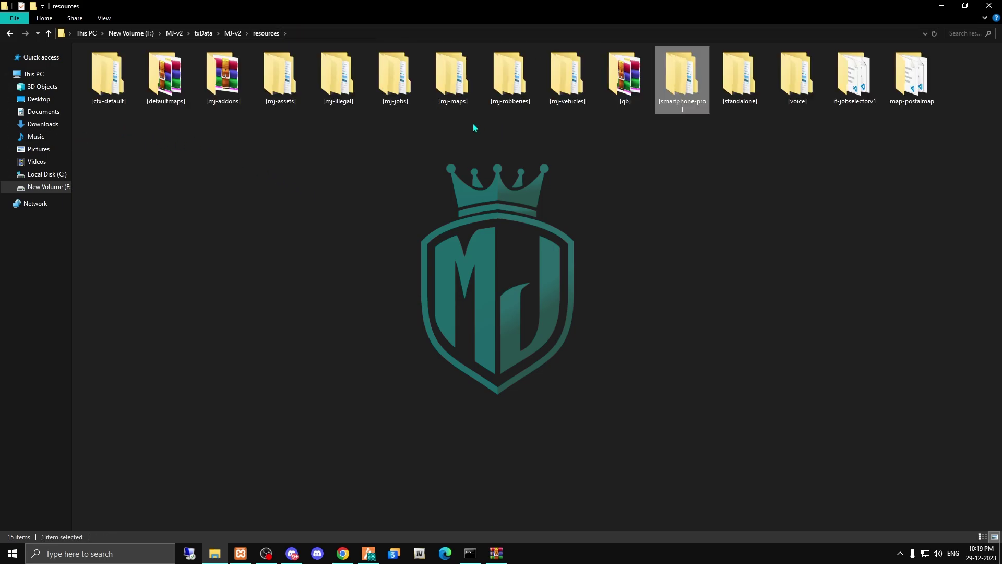
double_click(624, 75)
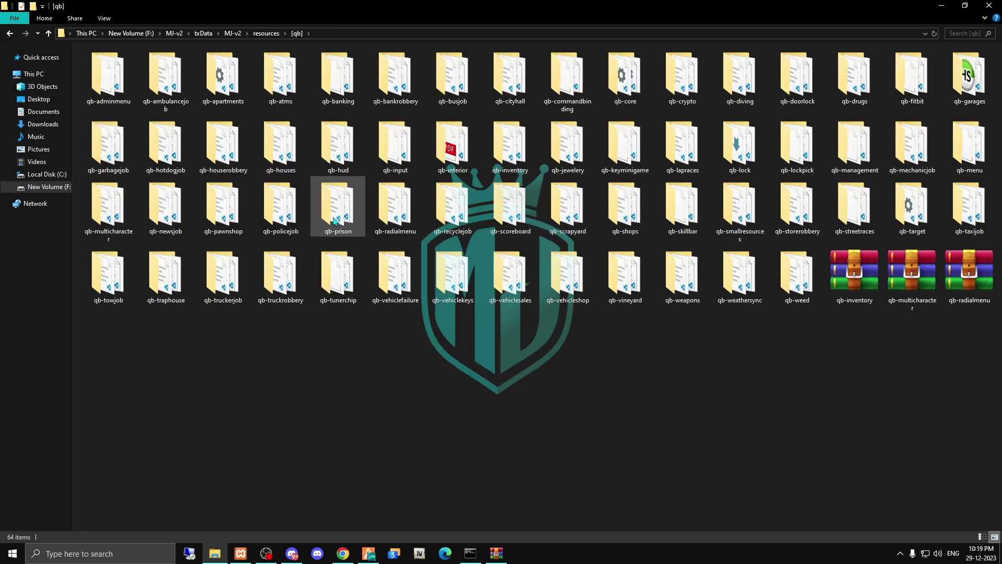
double_click(510, 149)
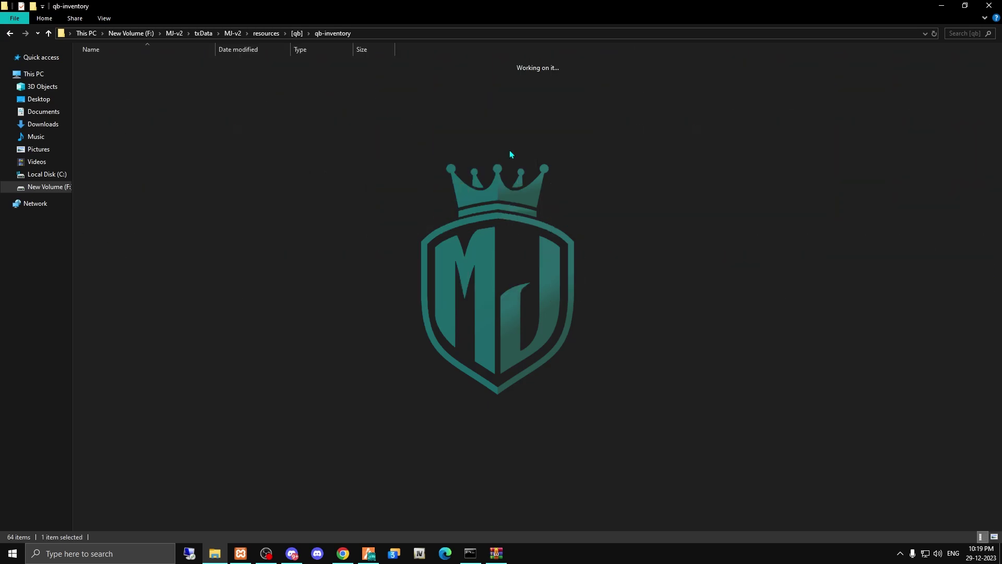
double_click(120, 79)
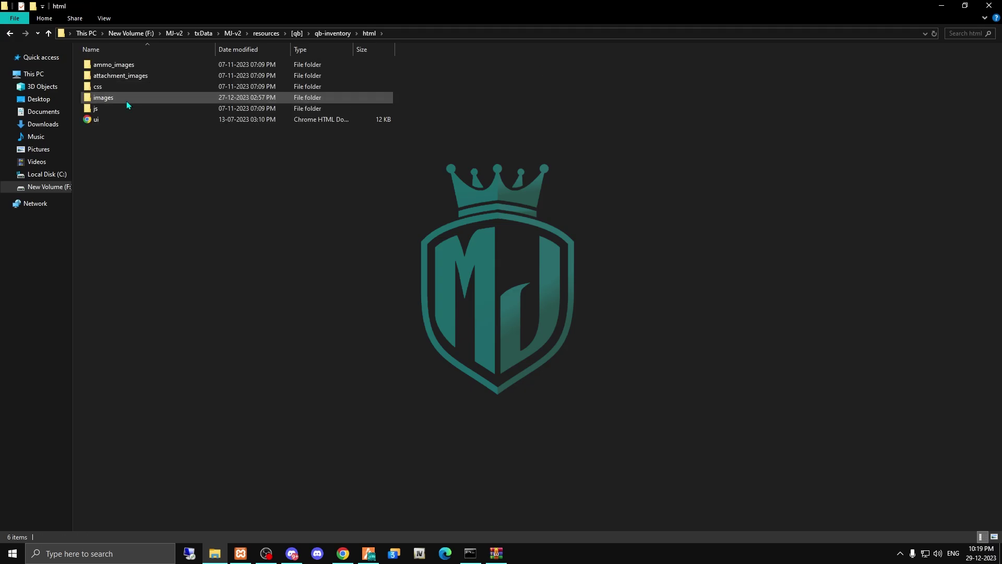
double_click(126, 100)
key("ctrl+v")
left_click(481, 195)
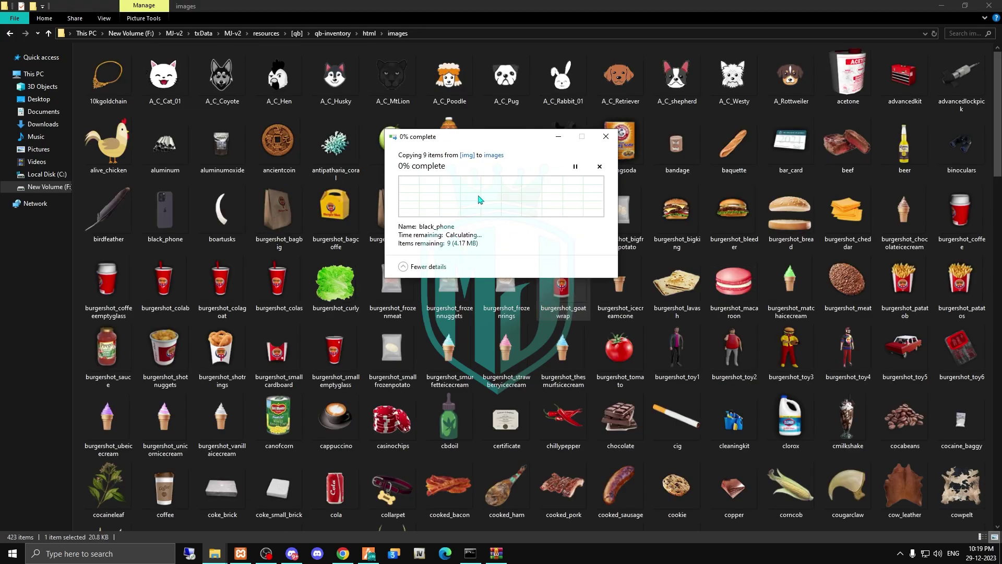
Return to resources\[smartphone-pro] and select the [img] folder
left_click(266, 33)
double_click(678, 83)
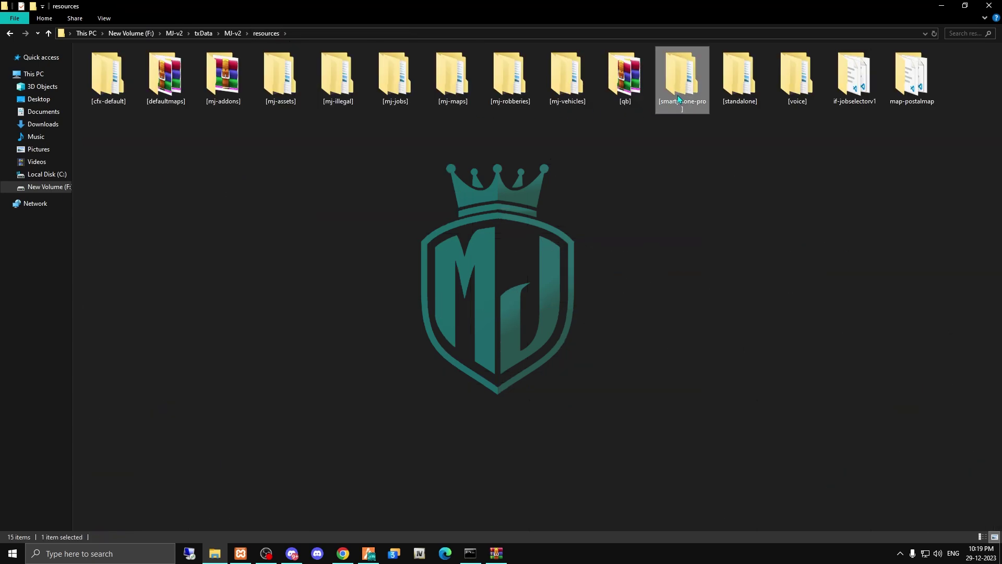
left_click(238, 68)
Delete the [img] and custom-app-template folders from [smartphone-pro]
key("Delete")
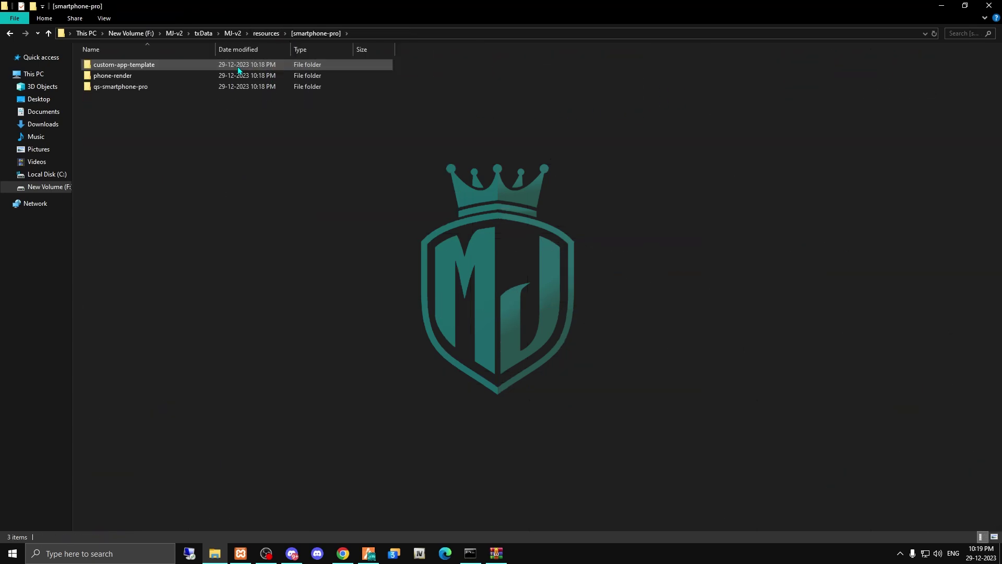
double_click(157, 65)
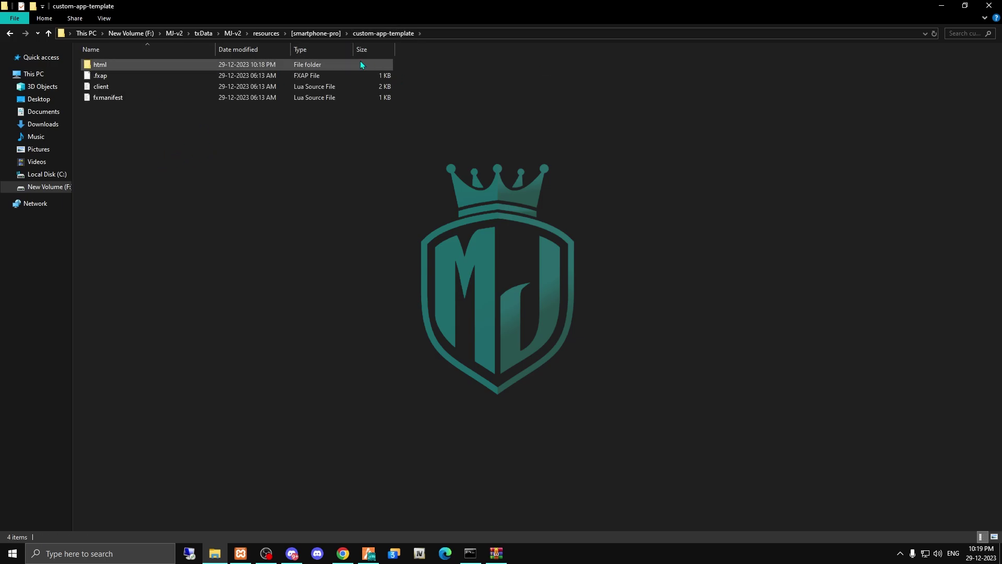
left_click(322, 36)
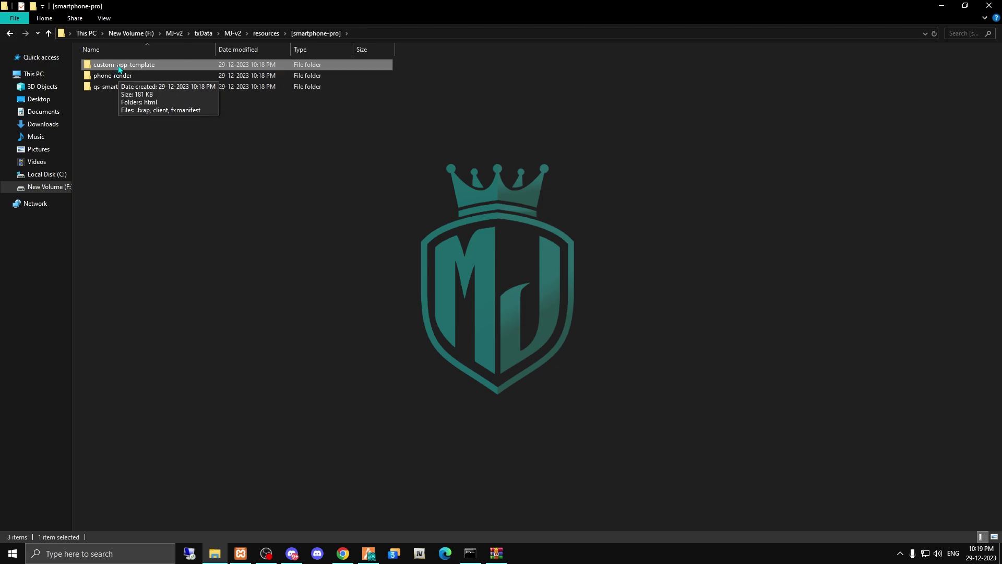
key("Delete")
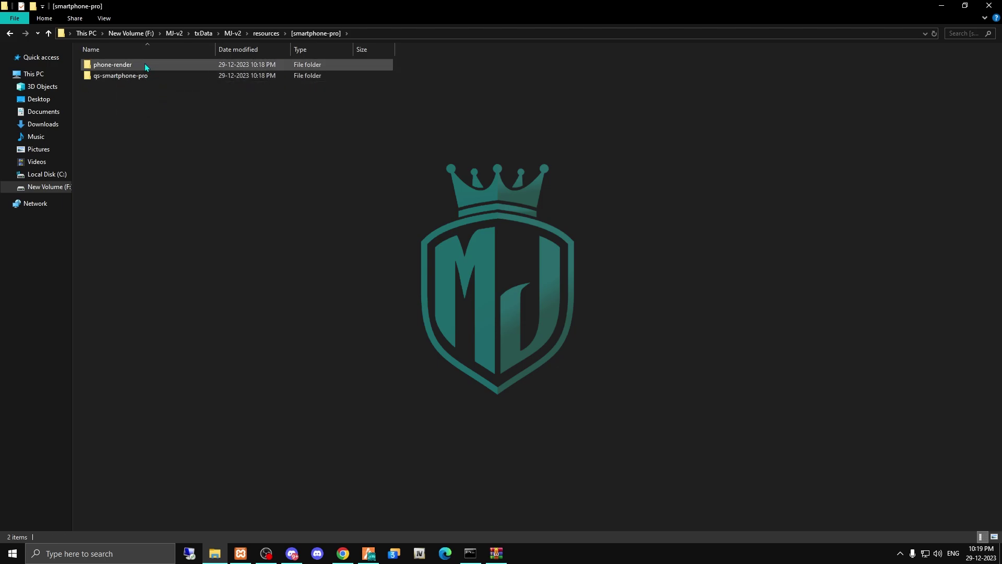
Inspect the phone-render and qs-smartphone-pro folders, then go back to resources
left_click(145, 64)
double_click(146, 64)
key("alt+Left")
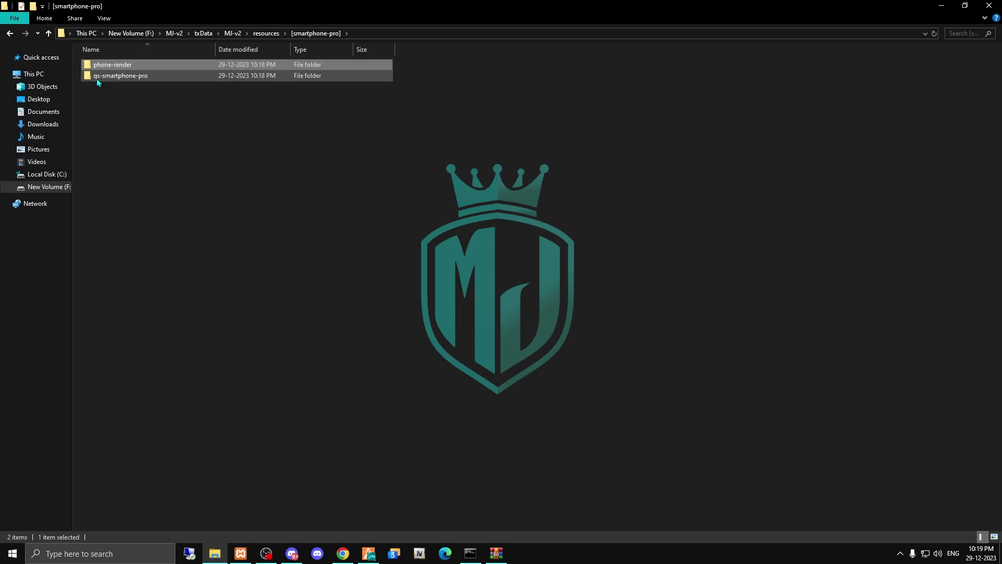
double_click(158, 79)
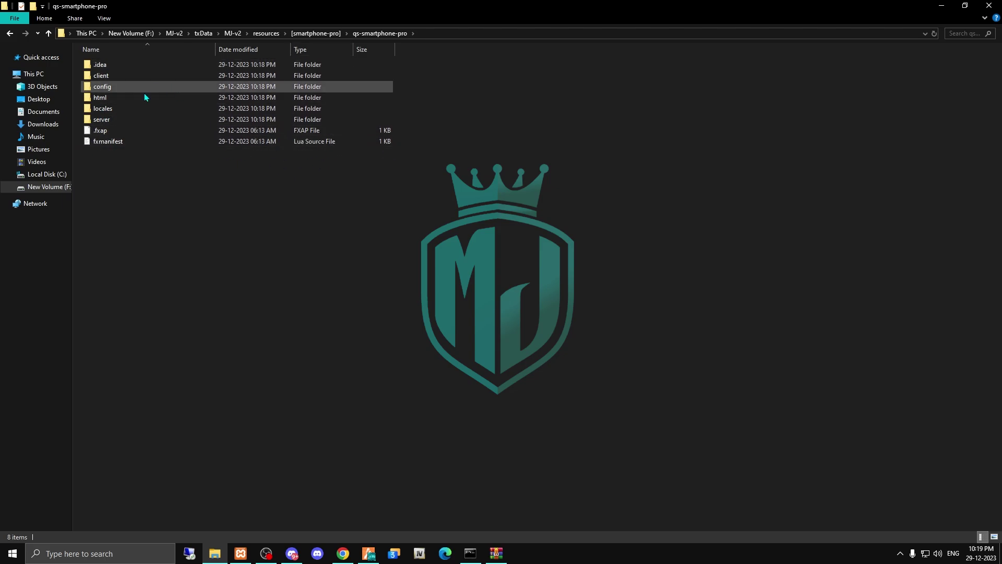
left_click(301, 38)
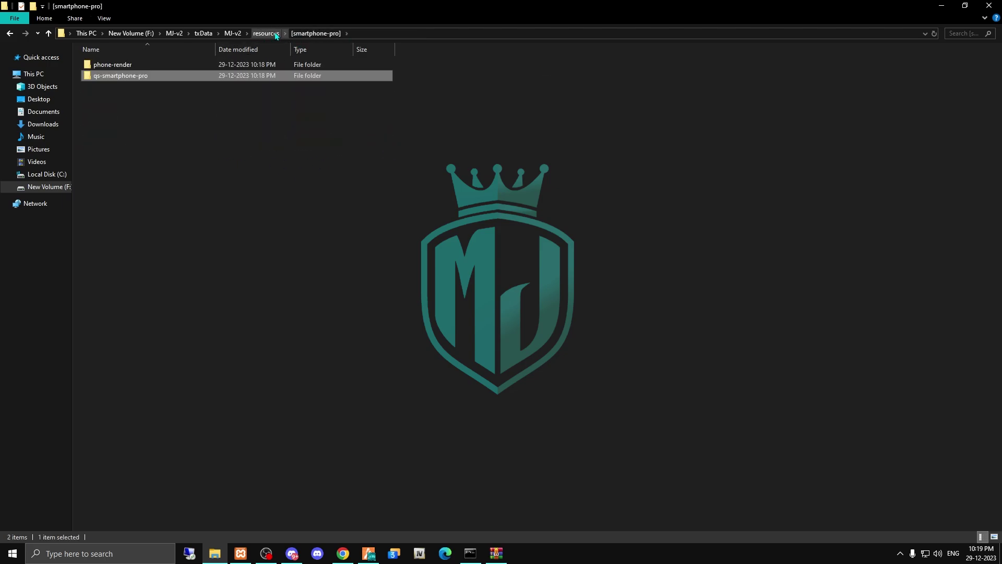
left_click(266, 33)
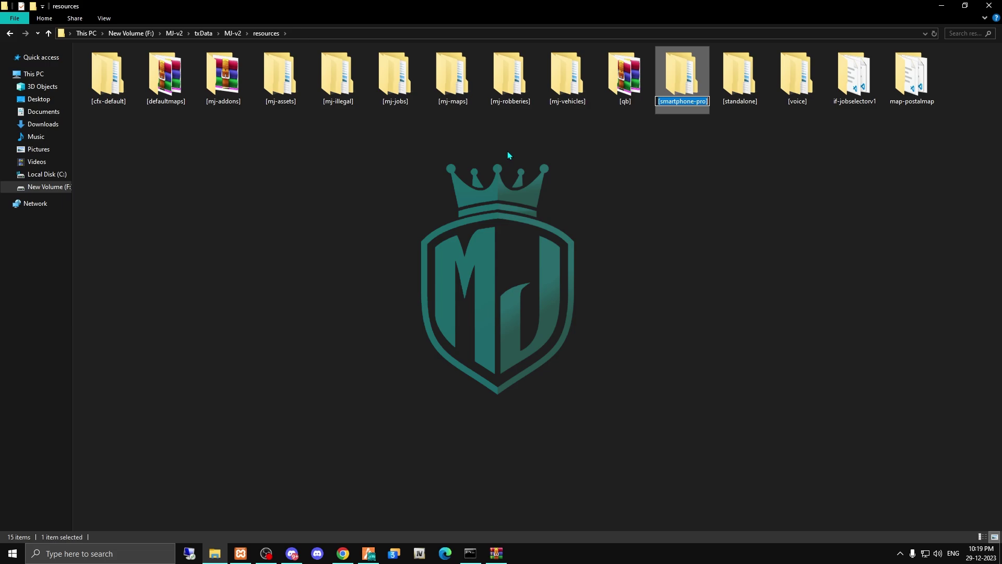
Add the line 'ensure [smartphone-pro]' to MJ-v2's server.cfg
left_click(233, 33)
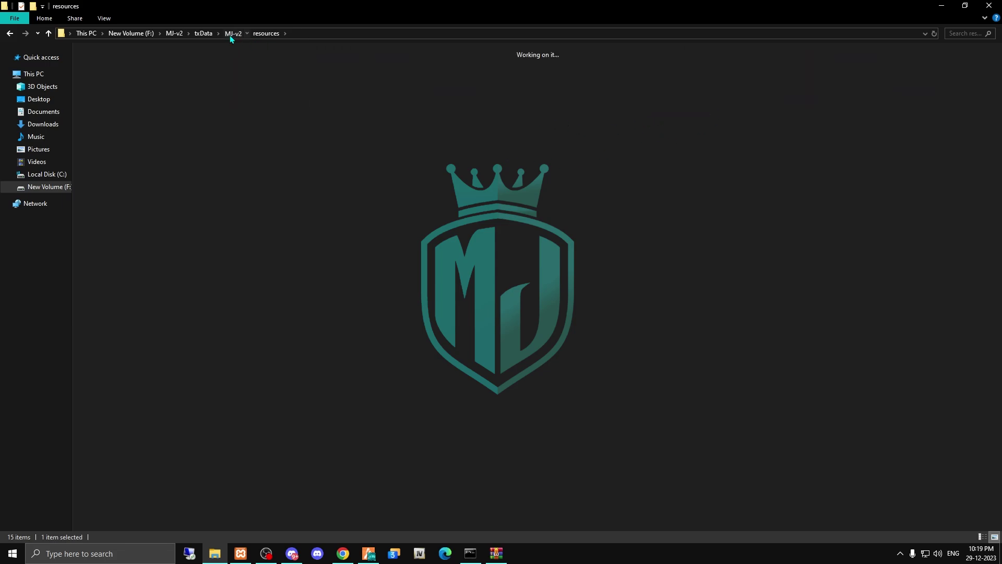
double_click(338, 78)
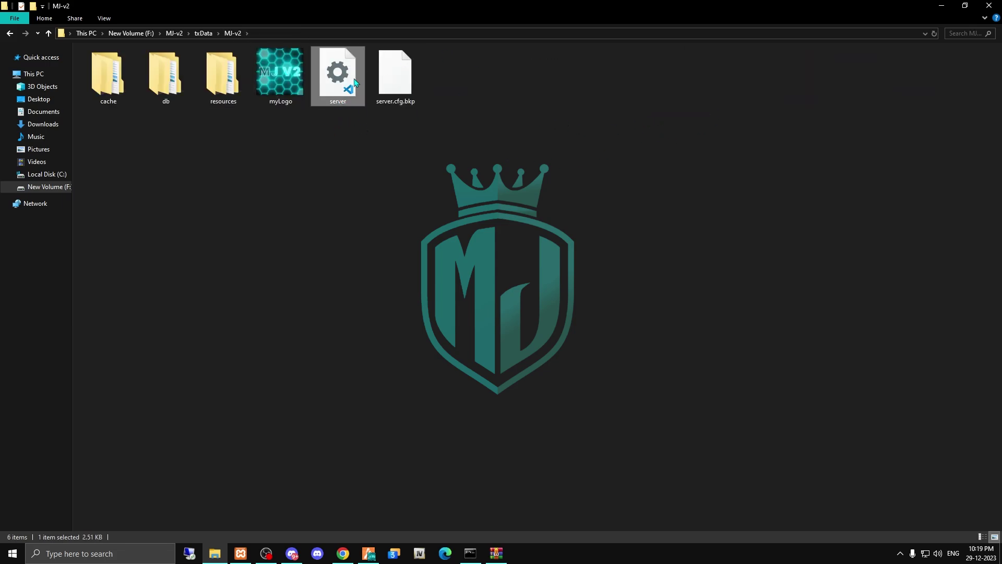
type("ensure [smartphone-pro]")
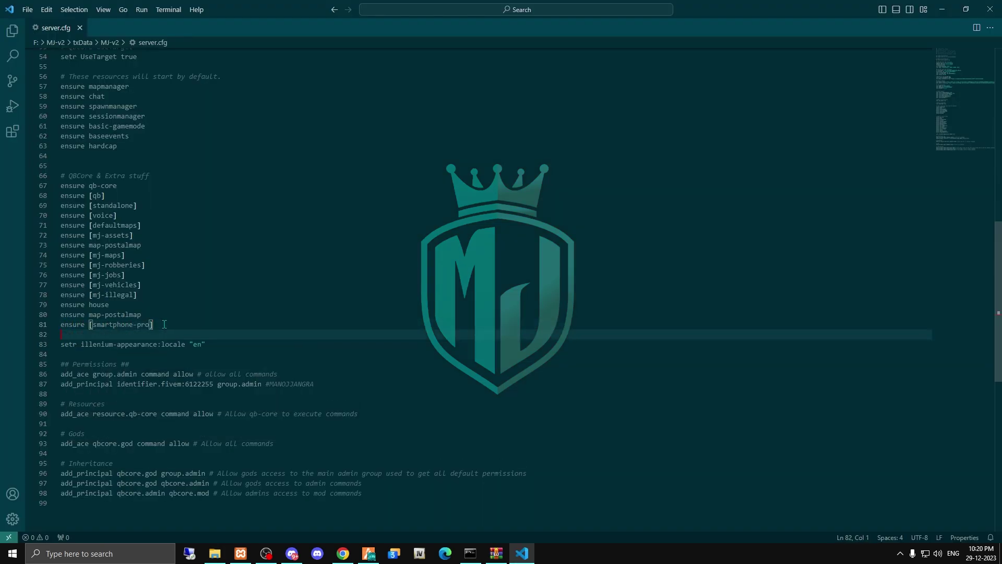
key("alt+Tab")
Open qs-smartphone-pro\config\config.lua in VS Code
double_click(683, 78)
double_click(193, 82)
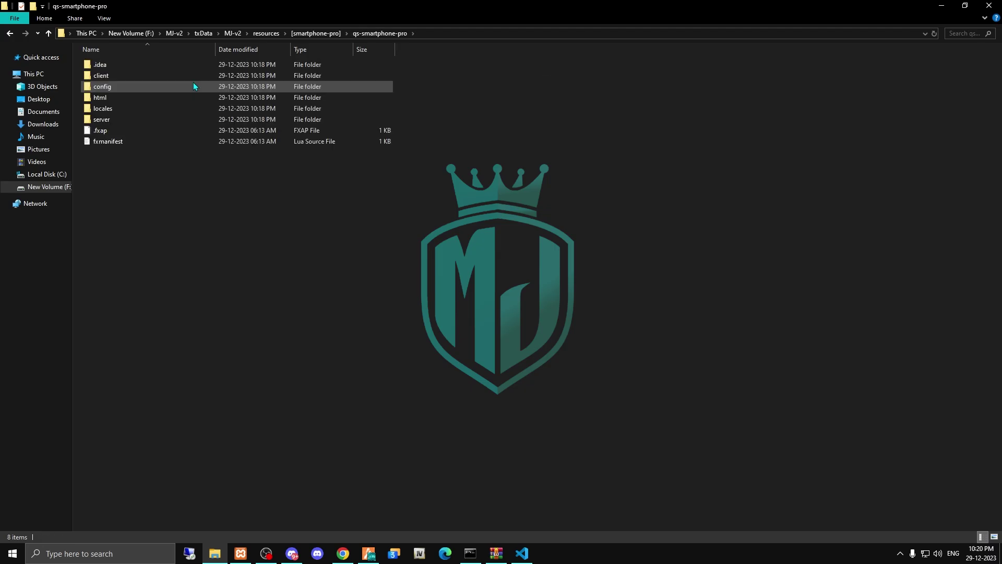
double_click(138, 87)
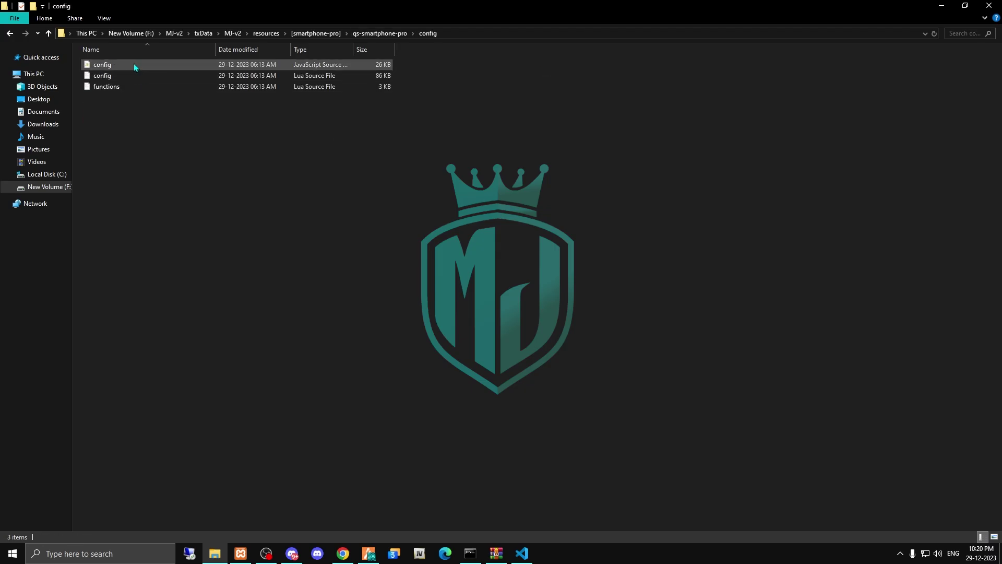
double_click(151, 76)
Scroll through config.lua to review the phone settings, then return to qs-smartphone-pro
scroll(313, 249, "down", 20)
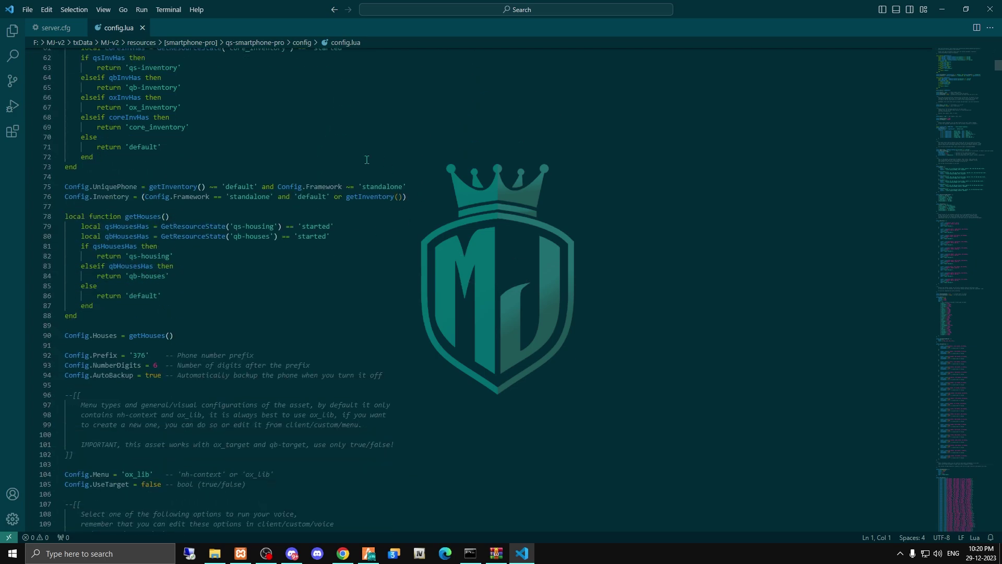
scroll(366, 160, "down", 10)
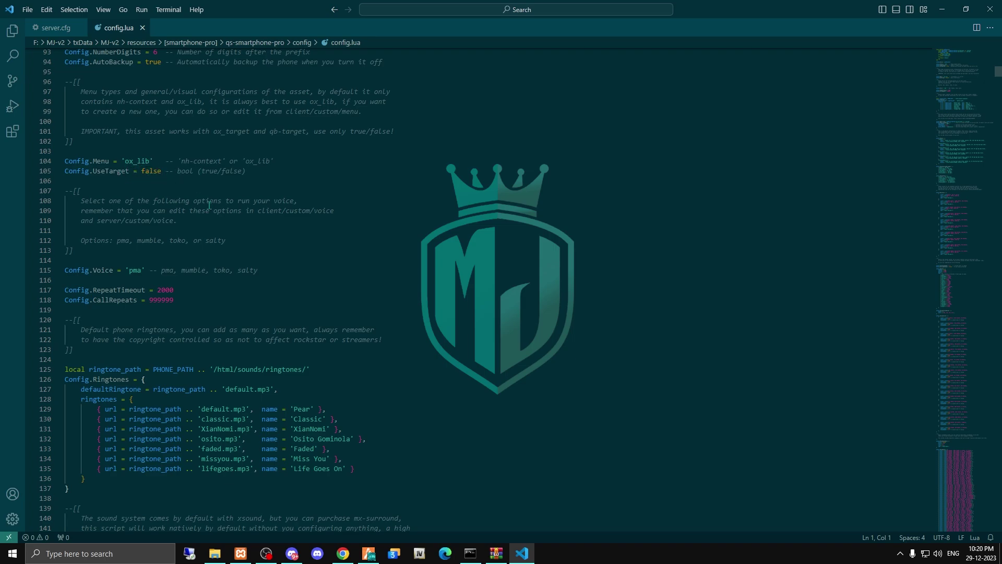
scroll(252, 230, "down", 5)
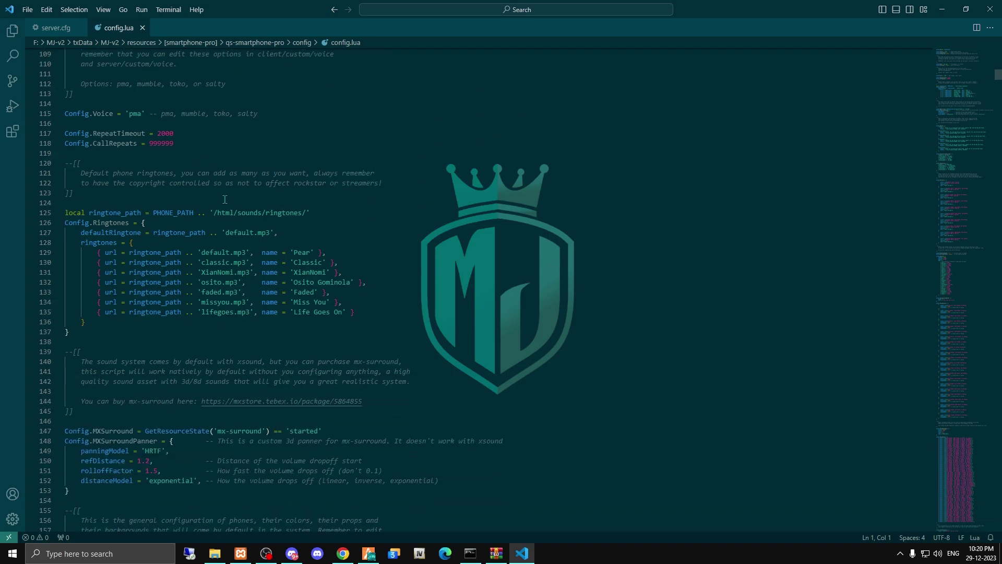
scroll(225, 199, "down", 11)
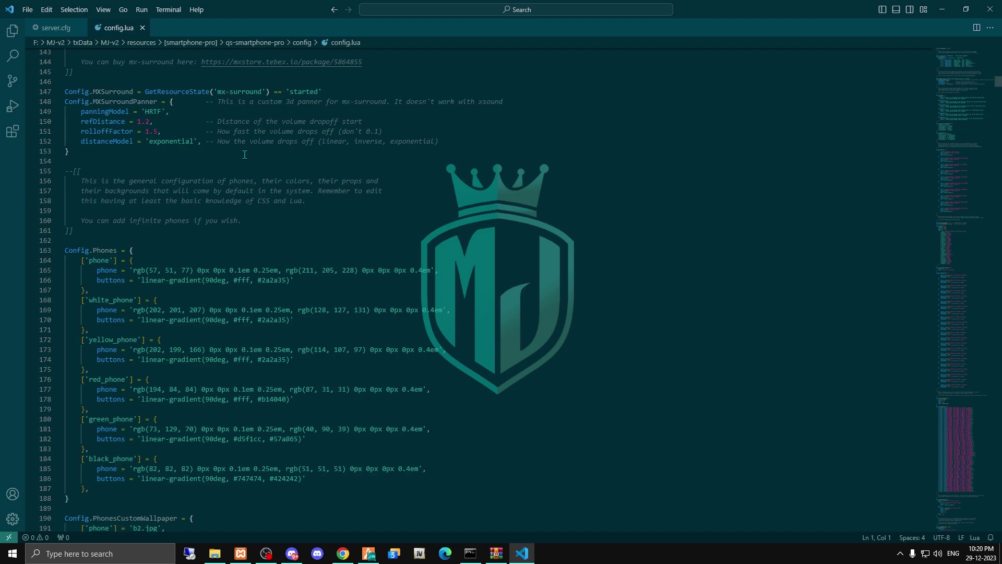
scroll(402, 218, "down", 15)
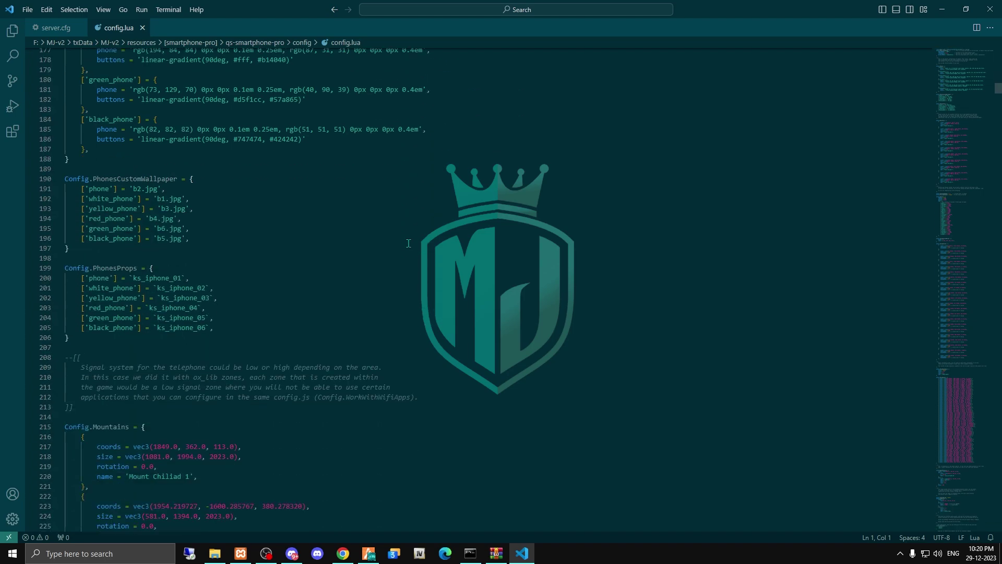
scroll(265, 233, "down", 10)
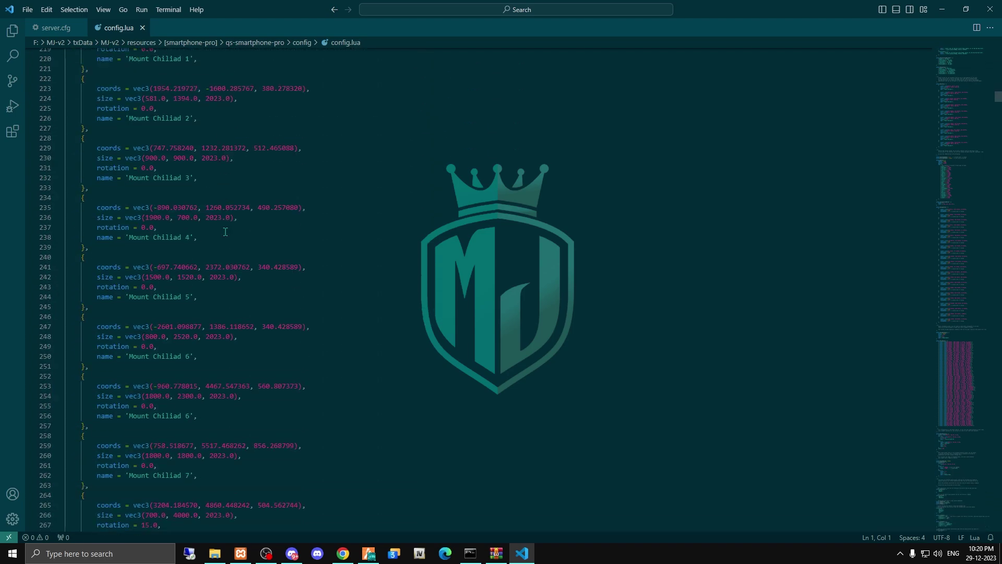
key("alt+Tab")
left_click(379, 35)
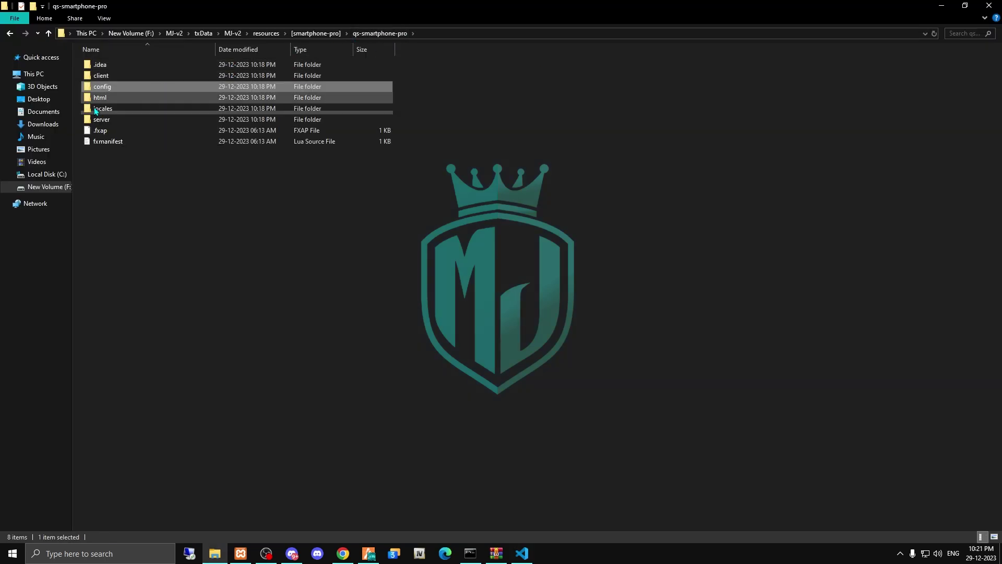
Open server\custom\webhooks\webhooks.lua and place the cursor in the Config.Webhook value on line 14
double_click(123, 115)
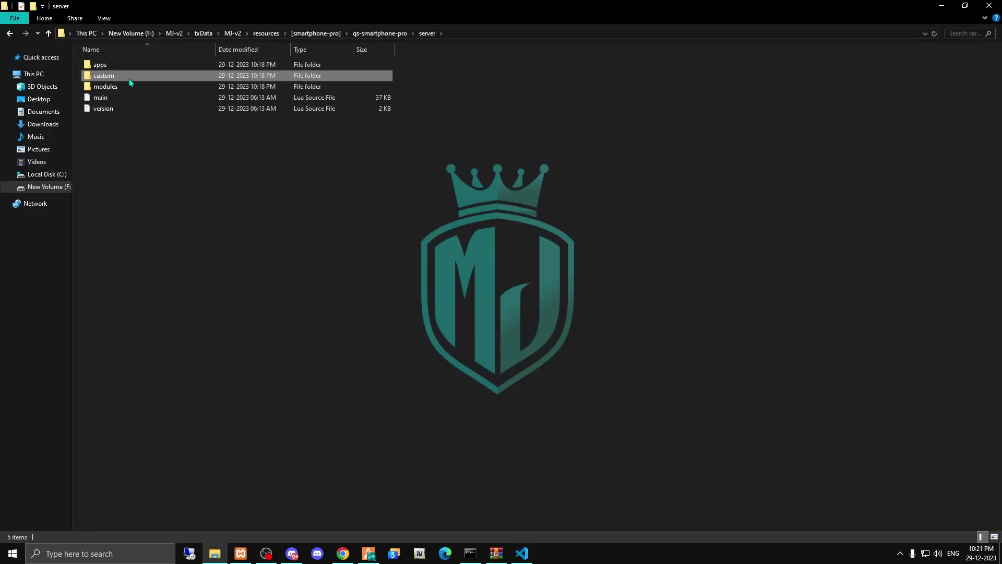
double_click(128, 77)
double_click(121, 113)
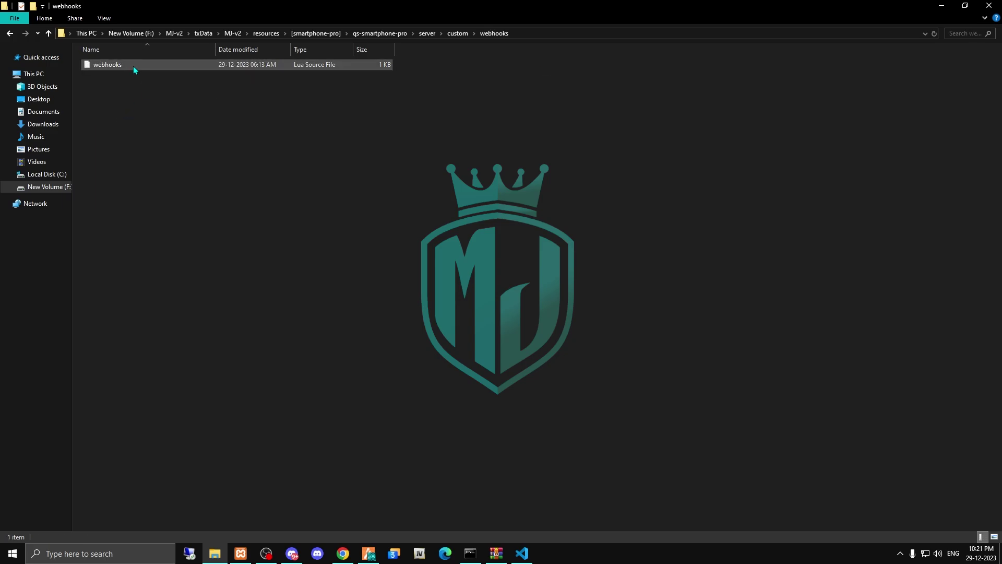
double_click(133, 66)
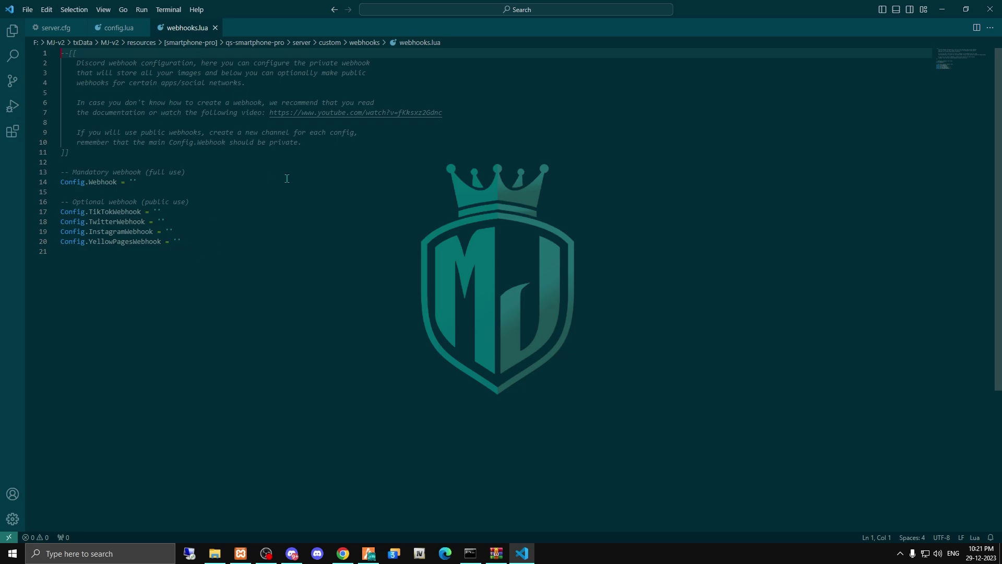
left_click(133, 180)
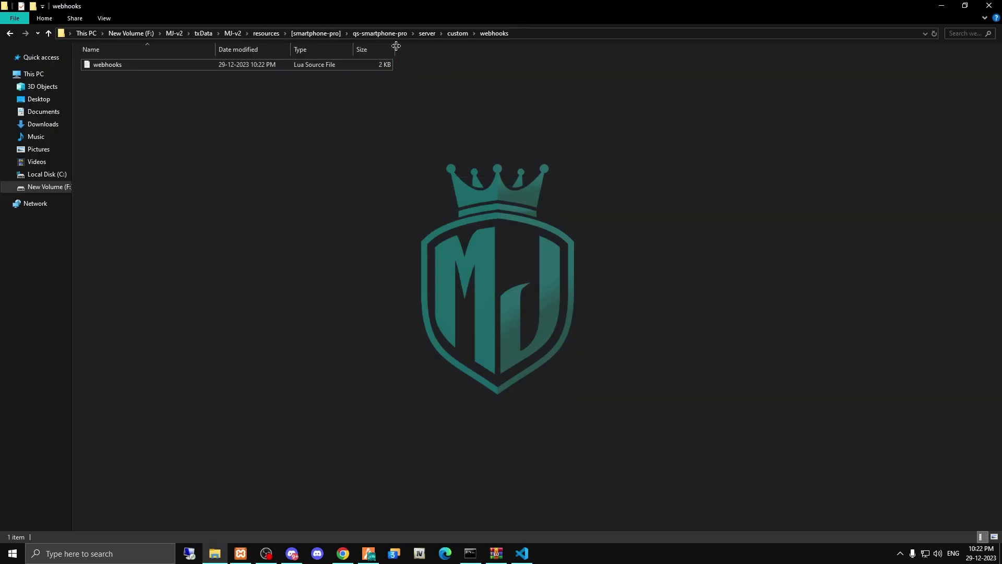
Go back to resources and open the [mj-assets] folder
left_click(273, 35)
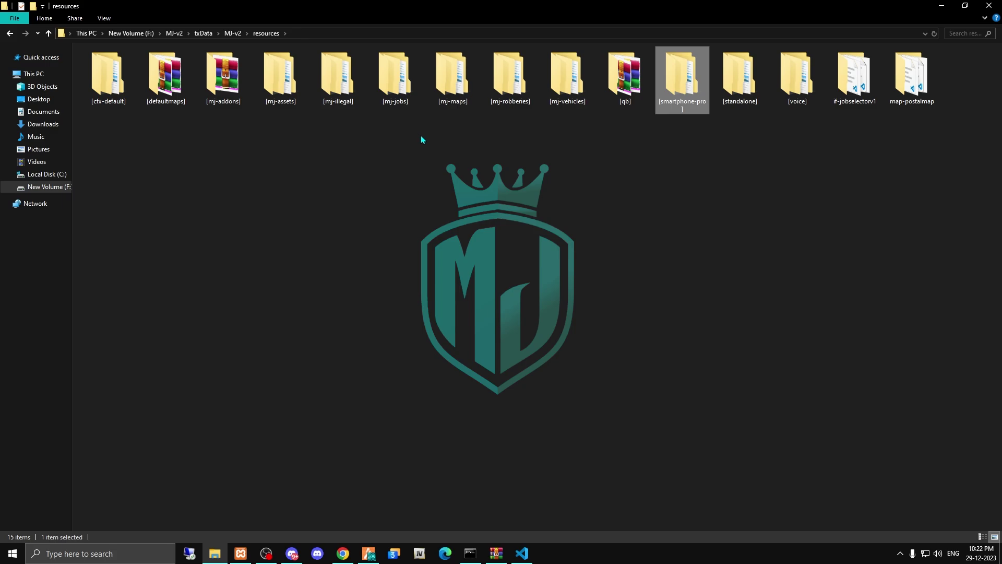
double_click(280, 75)
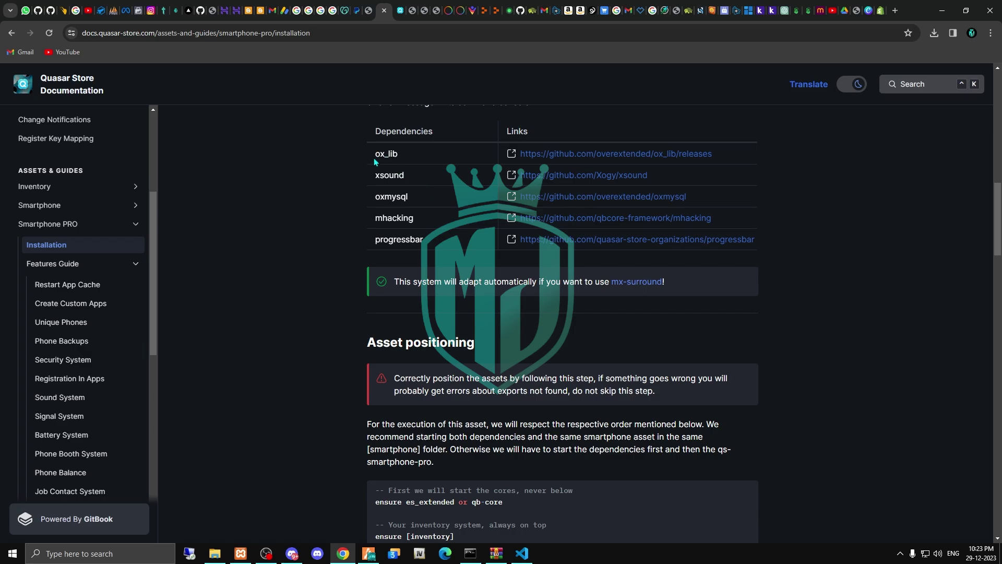
Check that the ox_lib and xsound dependencies exist in the [standalone] resources folder
left_click_drag(396, 156, 375, 154)
left_click(215, 554)
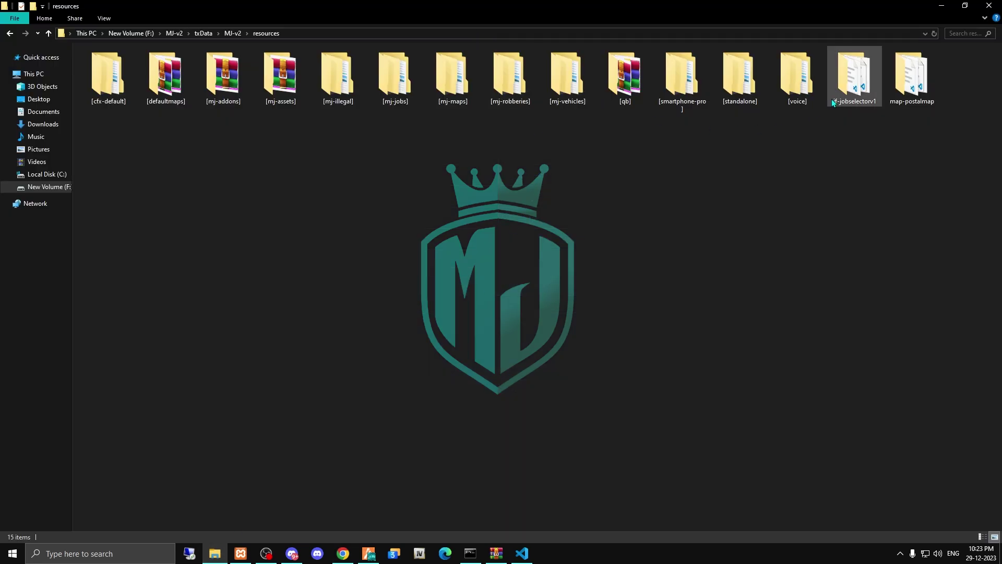
double_click(715, 99)
key("x")
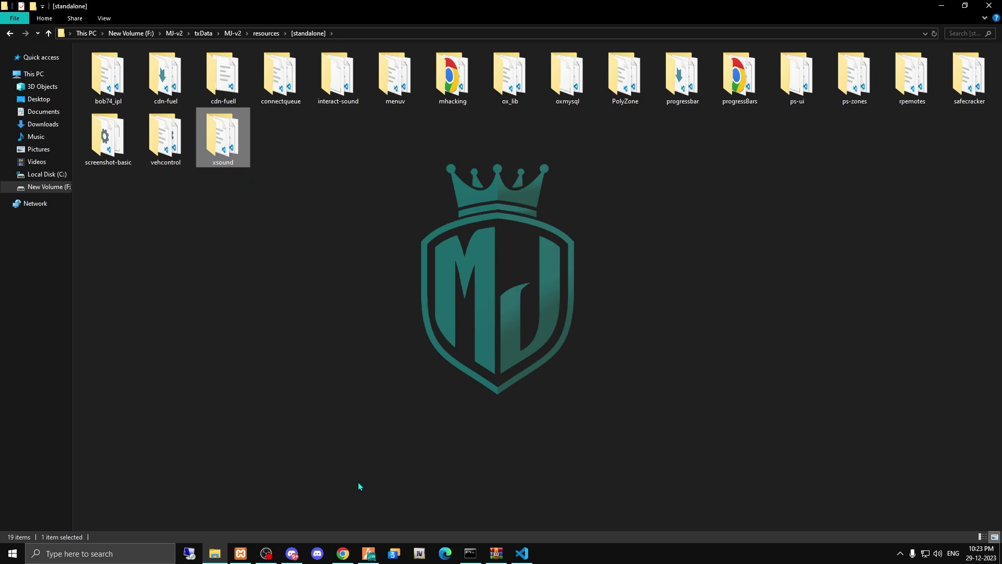
left_click(343, 554)
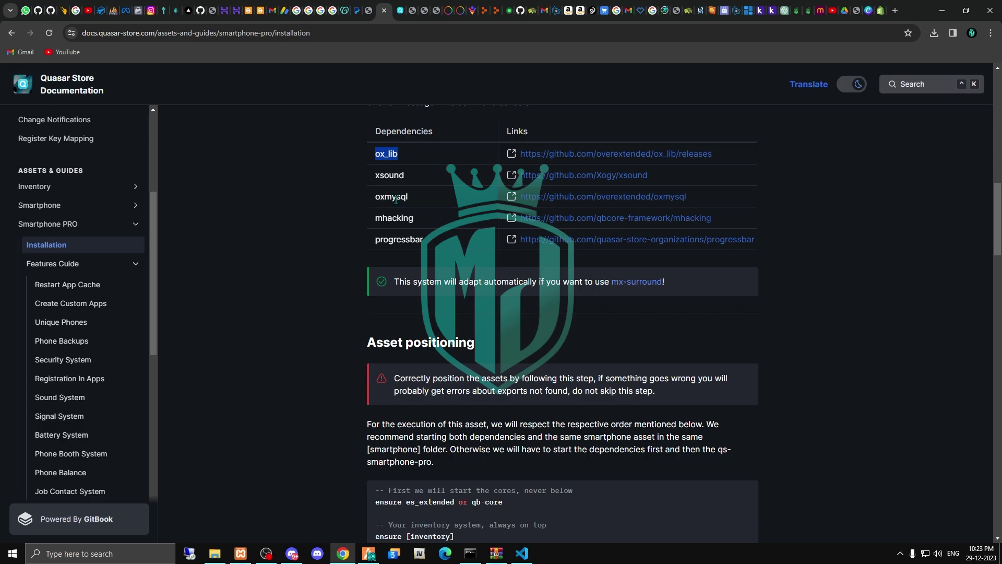
Confirm the oxmysql and mhacking folders are also present in [standalone]
key("alt")
key("alt+Tab")
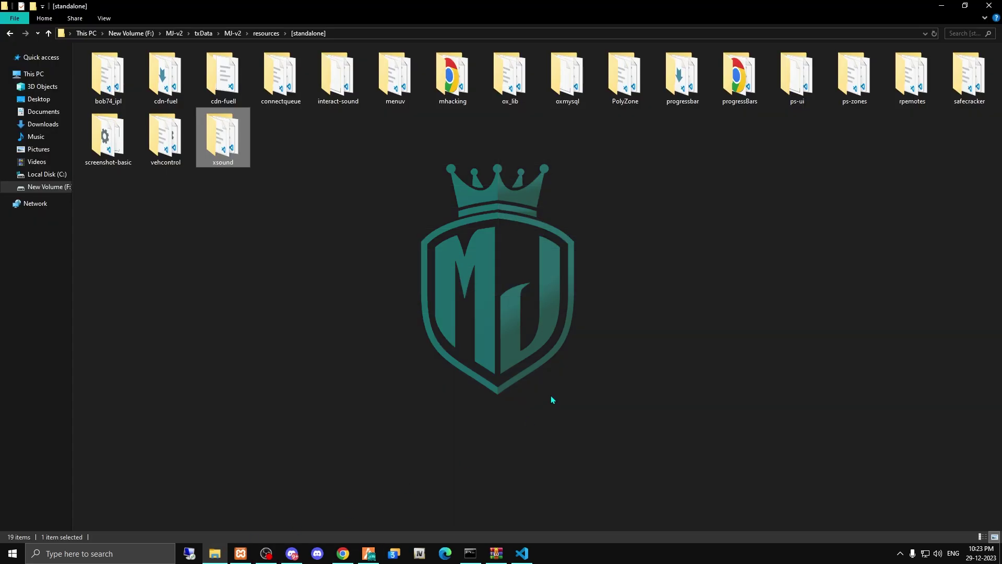
left_click(568, 94)
left_click(343, 554)
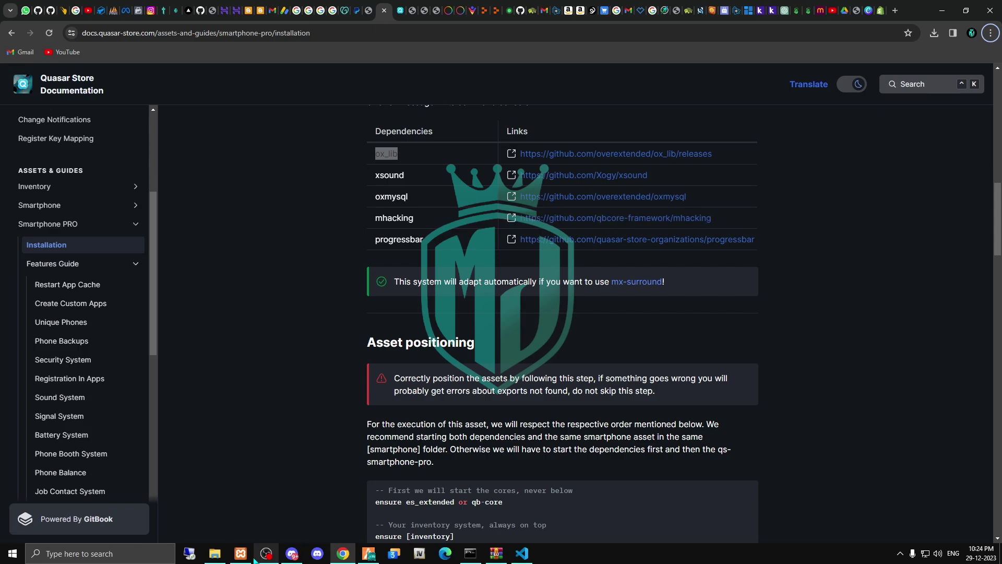
left_click(215, 553)
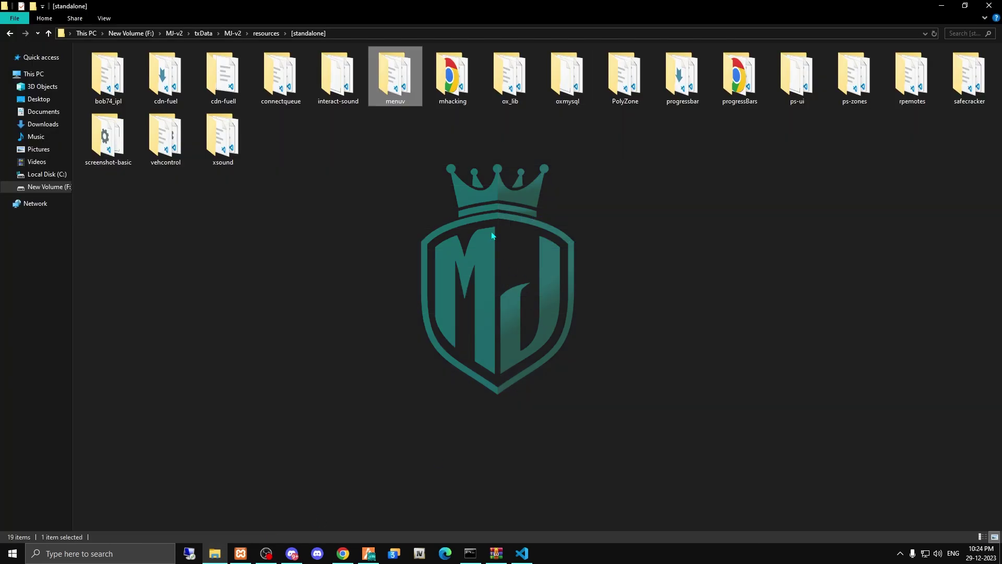
left_click(448, 97)
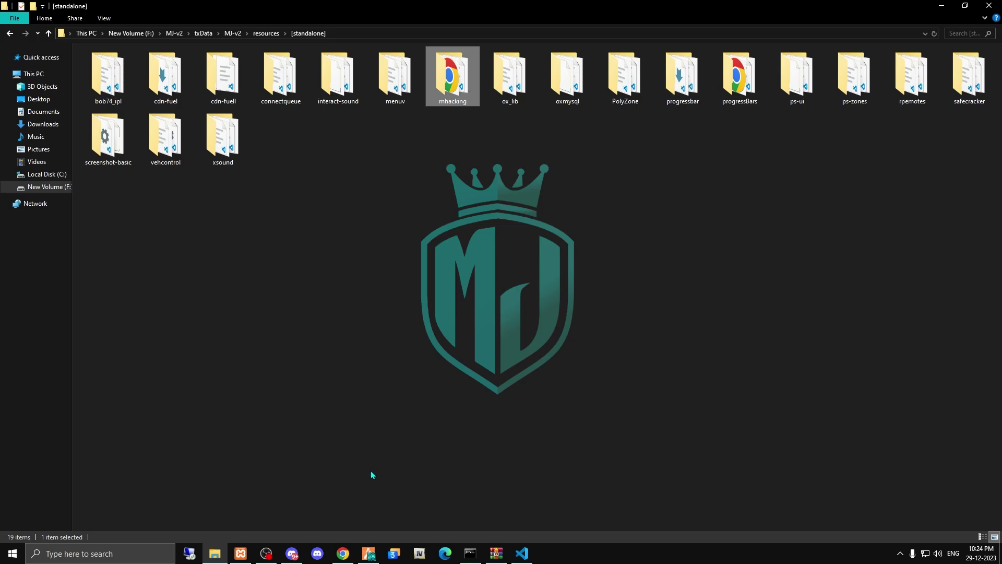
left_click(343, 554)
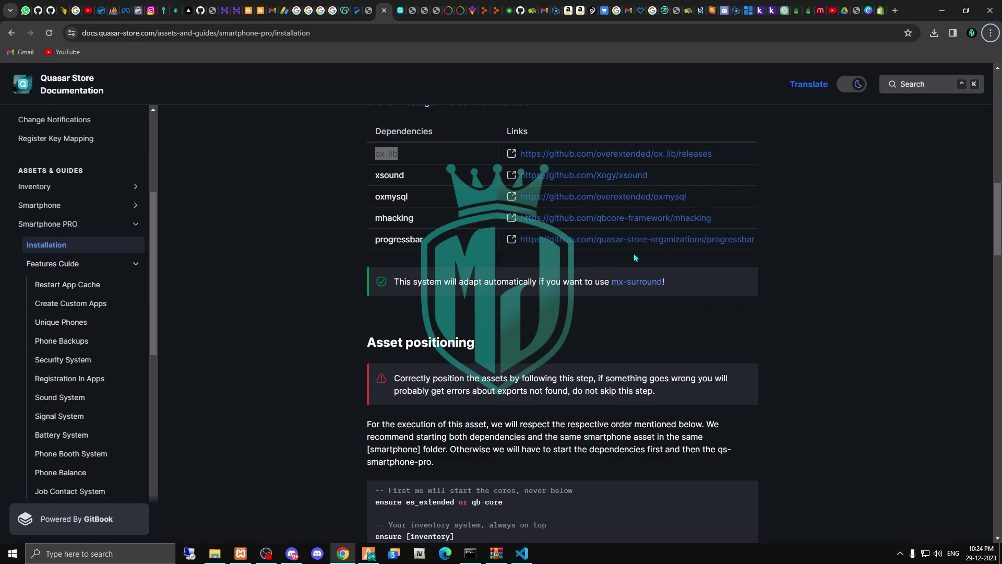
Expand 'Items for qb-inventory' under Items for Smartphone use and copy its item definitions
scroll(634, 257, "down", 7)
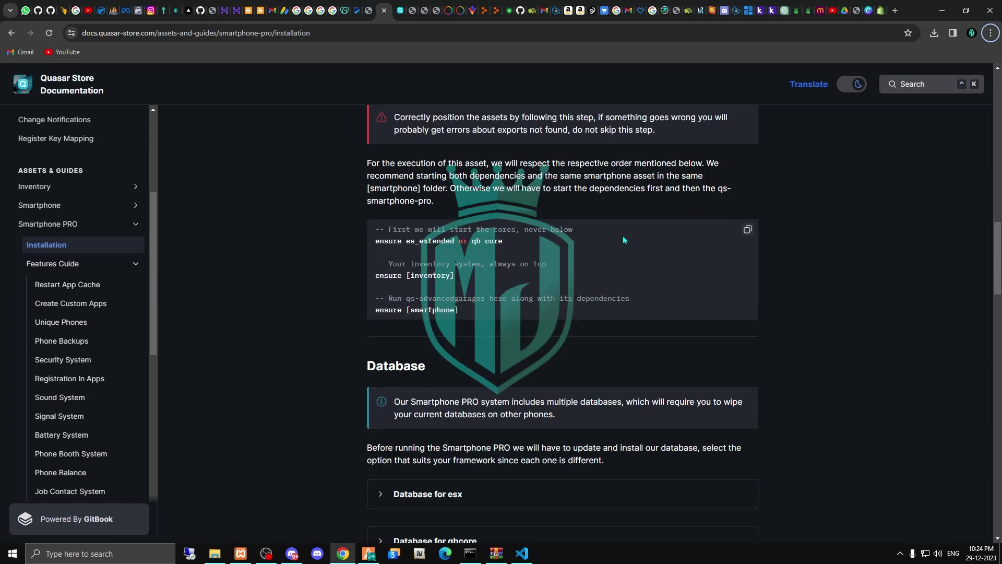
scroll(640, 266, "down", 6)
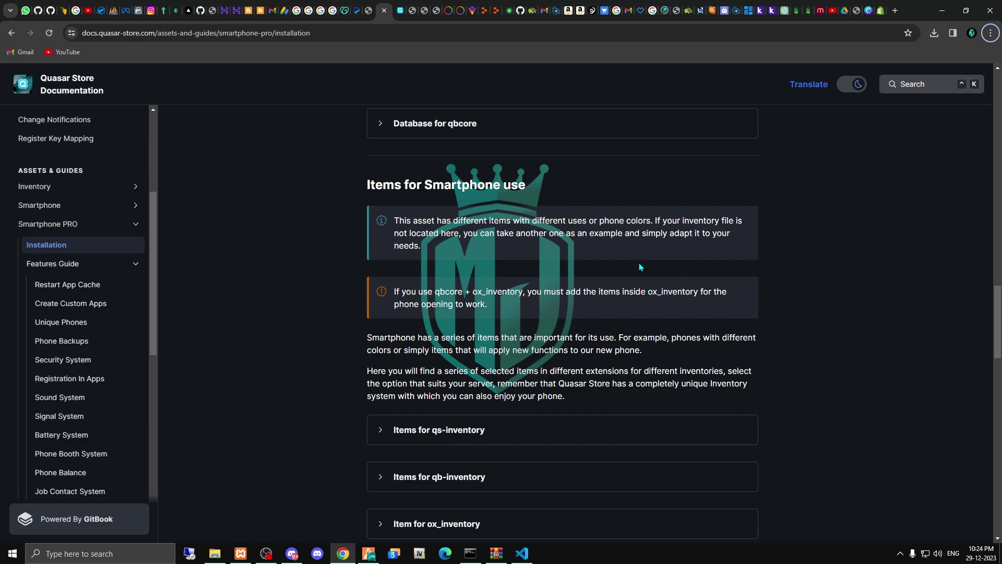
scroll(606, 263, "up", 1)
scroll(605, 259, "up", 2)
scroll(590, 256, "down", 6)
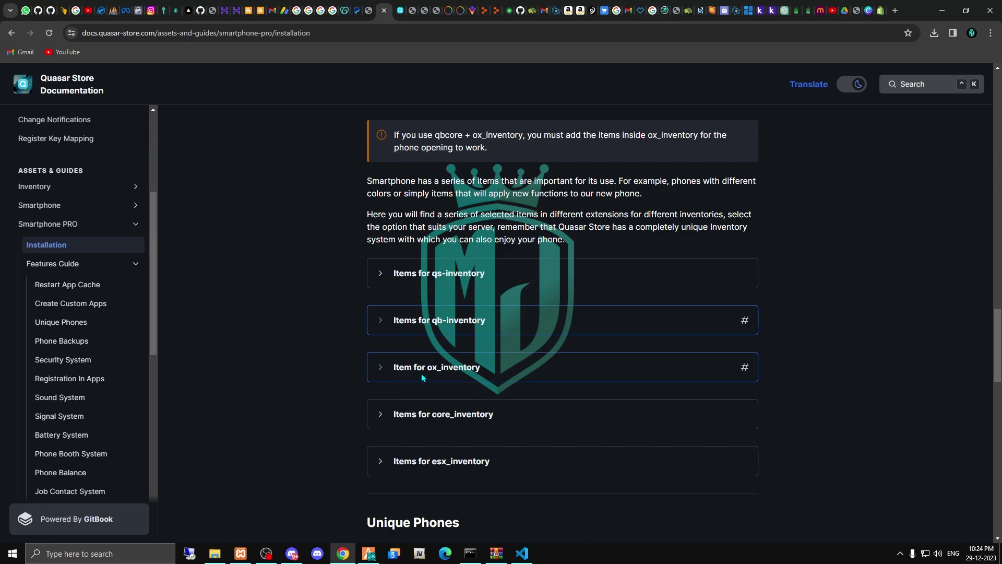
left_click(384, 275)
left_click(384, 275)
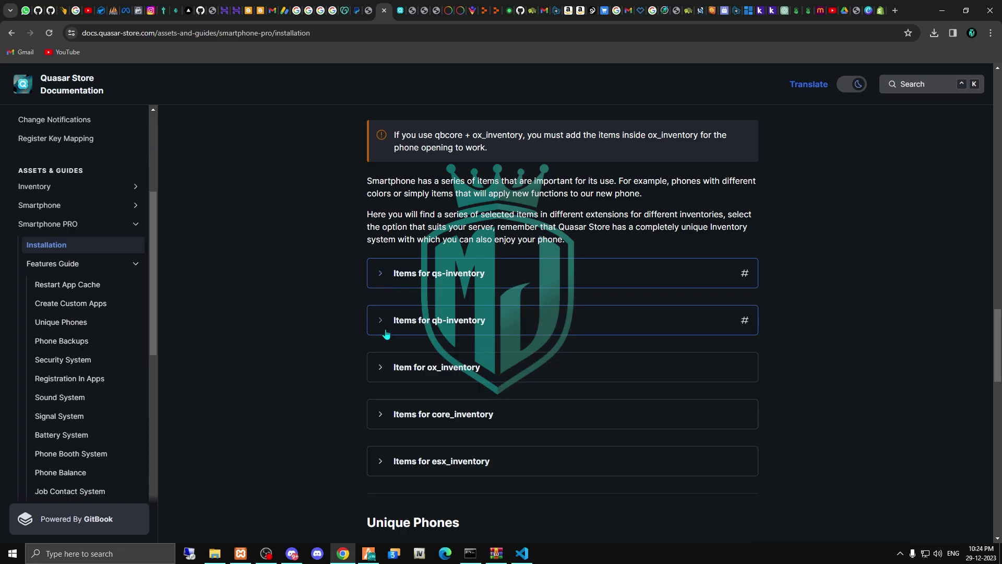
left_click(470, 320)
scroll(522, 313, "down", 5)
scroll(528, 282, "up", 5)
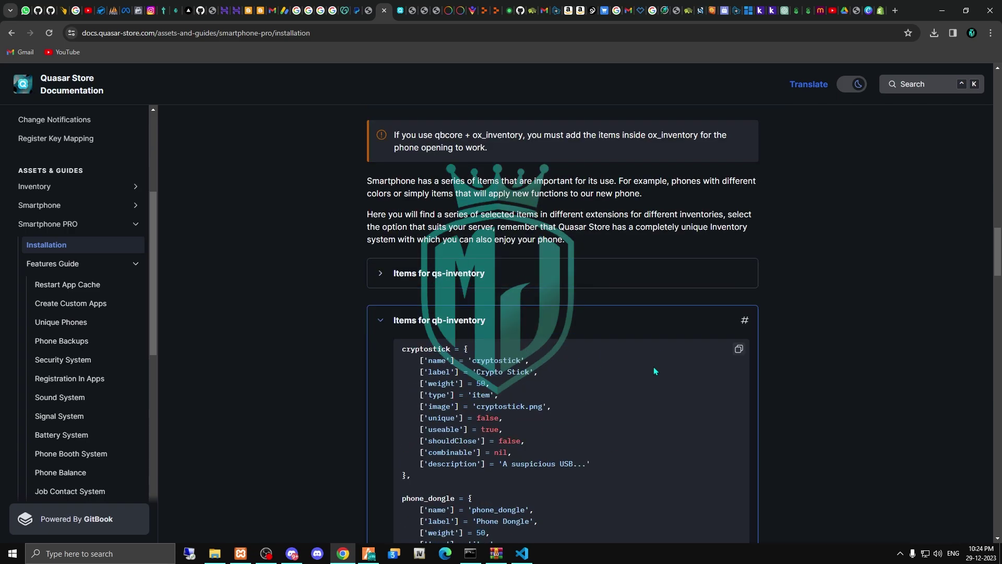
left_click(738, 349)
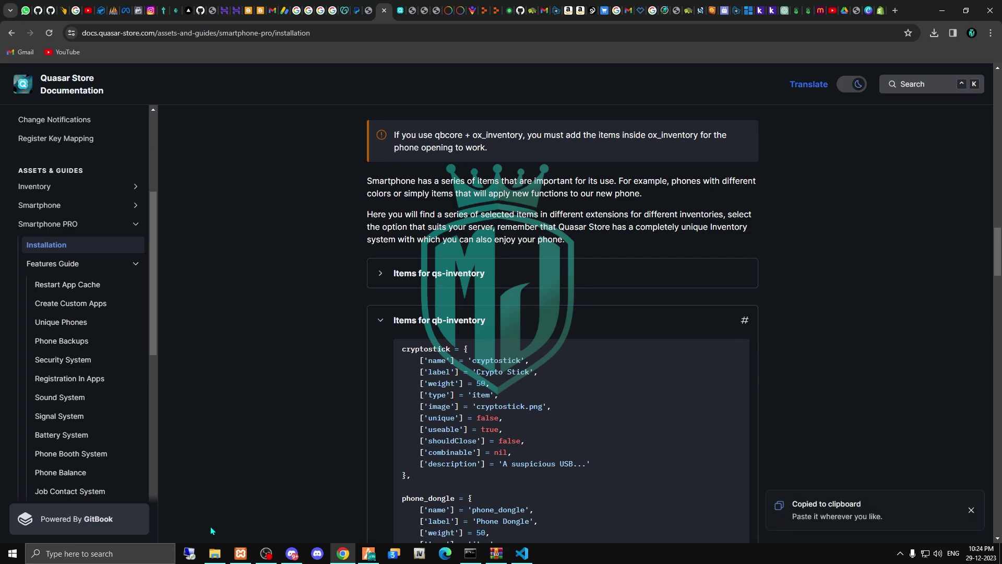
left_click(214, 554)
Open [qb]/qb-core/shared/items.lua and paste the phone items after the '-- MJv2 Addons' comment
left_click(266, 33)
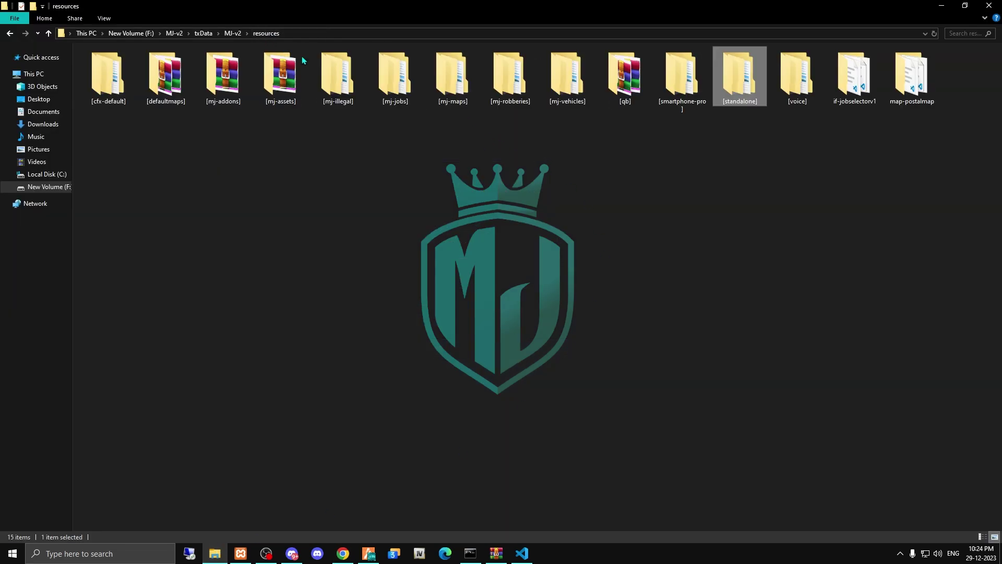
double_click(625, 84)
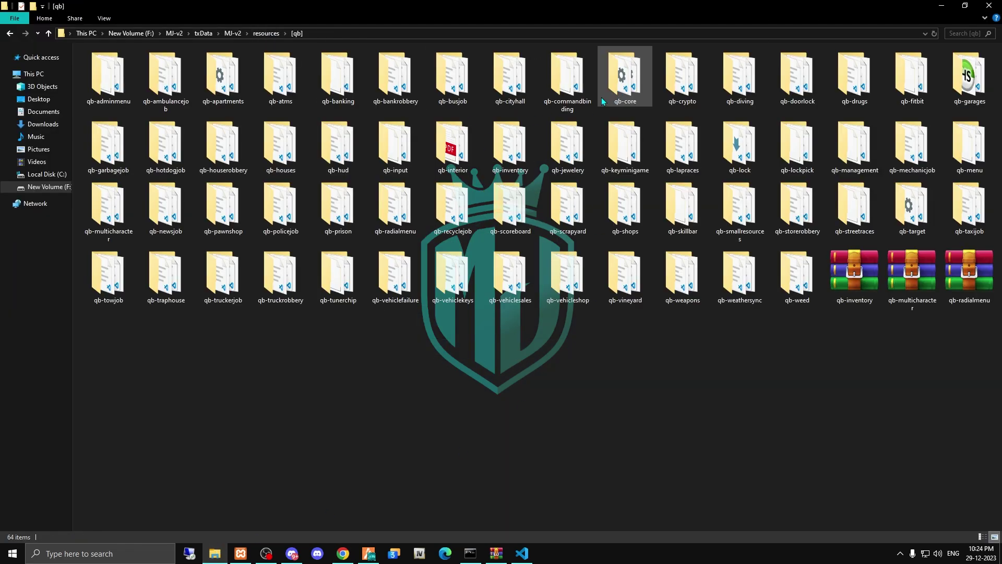
double_click(624, 83)
double_click(196, 130)
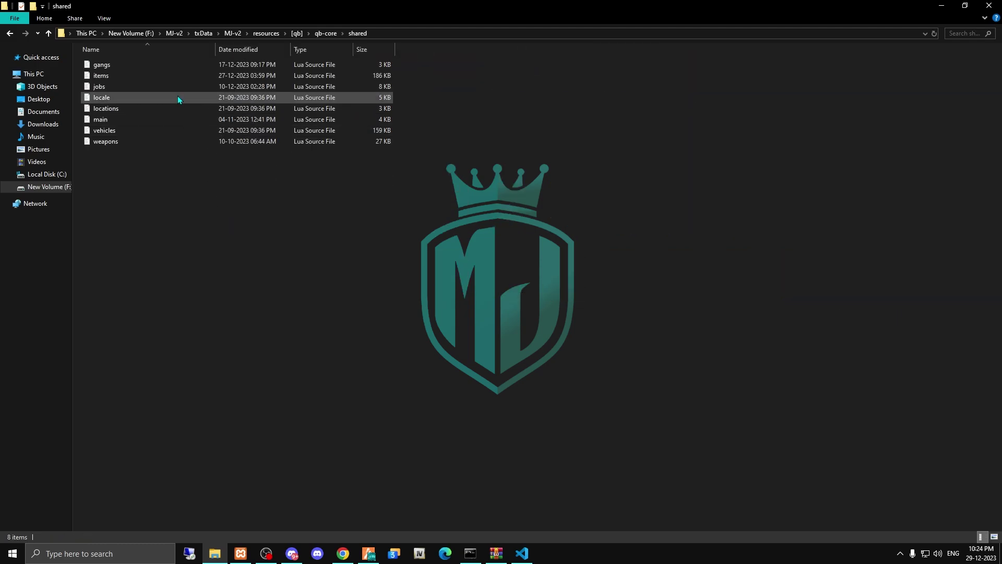
left_click(143, 75)
key("Return")
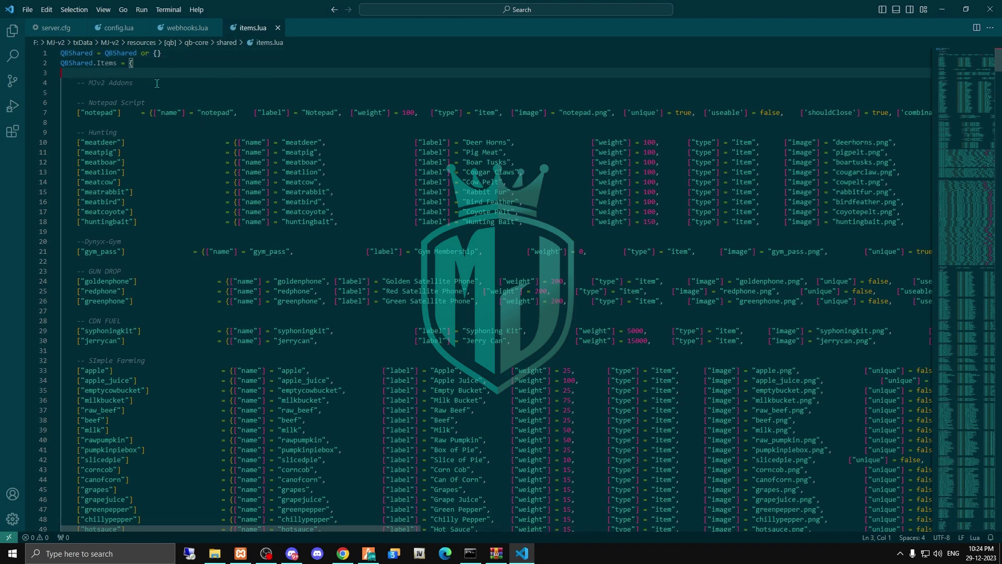
left_click(157, 83)
key("ctrl+v")
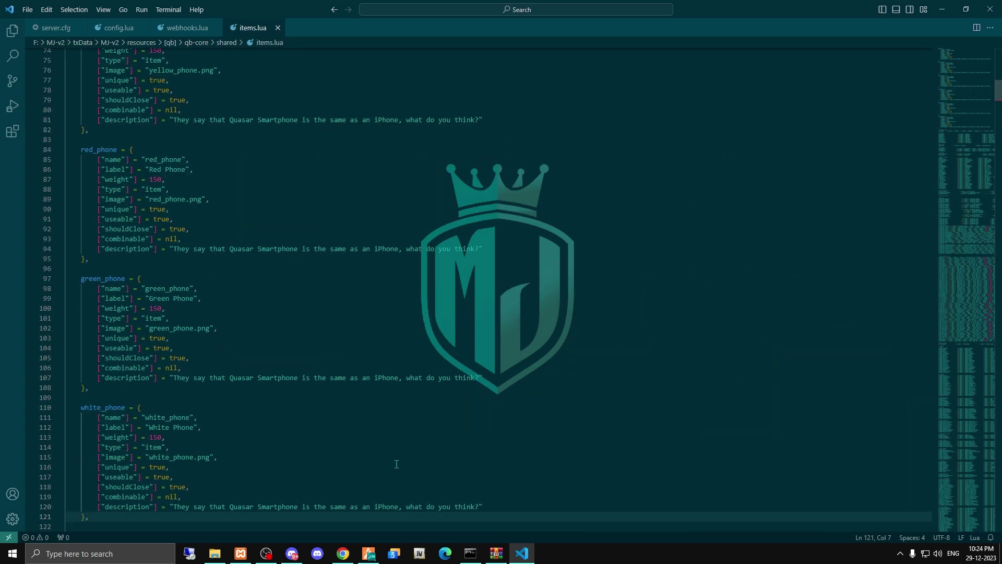
Restart the server from the in-game txAdmin dashboard to load the new items
left_click(369, 553)
left_click(36, 96)
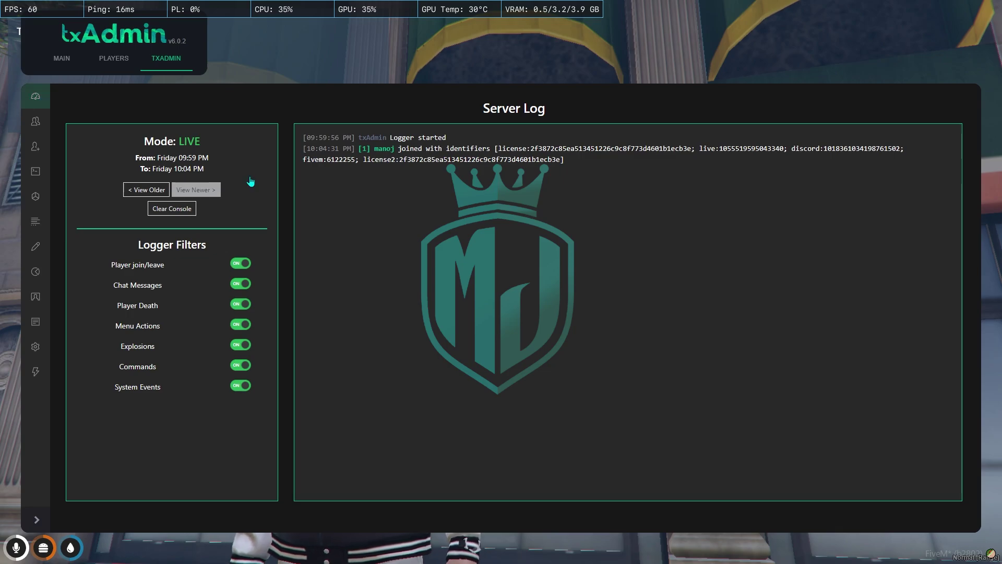
left_click(416, 354)
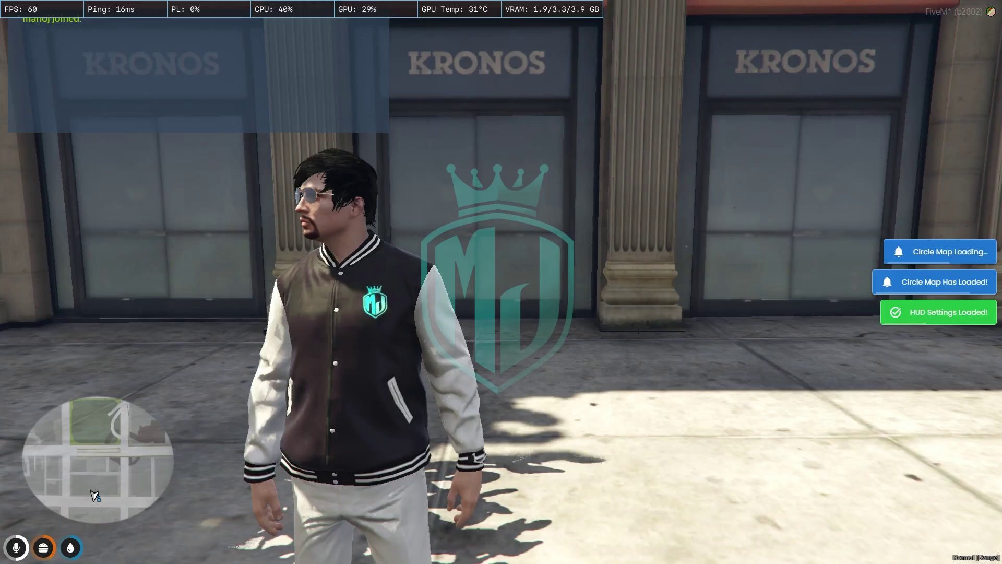
key("super")
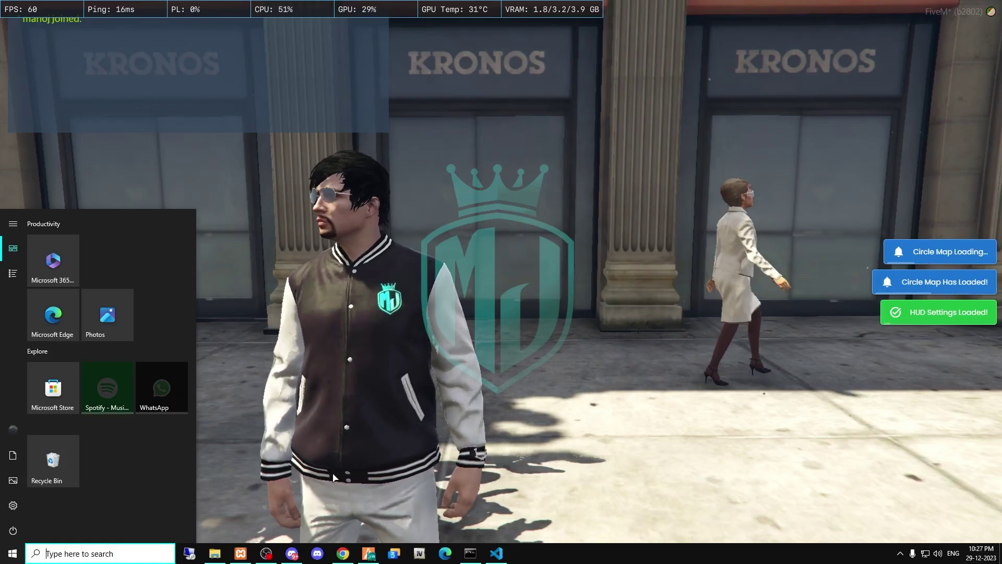
Copy the 'black_phone' item name from items.lua and switch back to FiveM
left_click(496, 552)
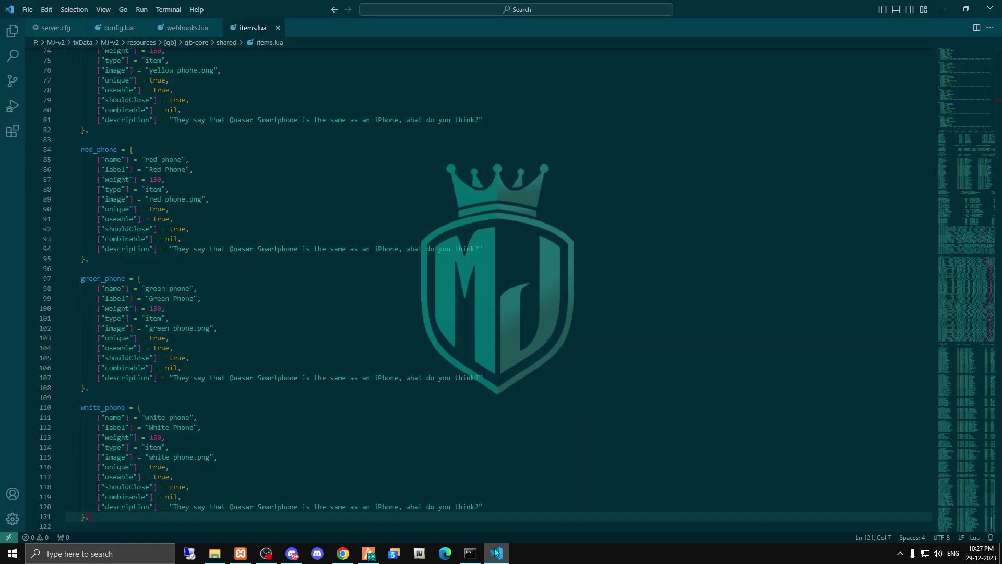
scroll(331, 291, "up", 10)
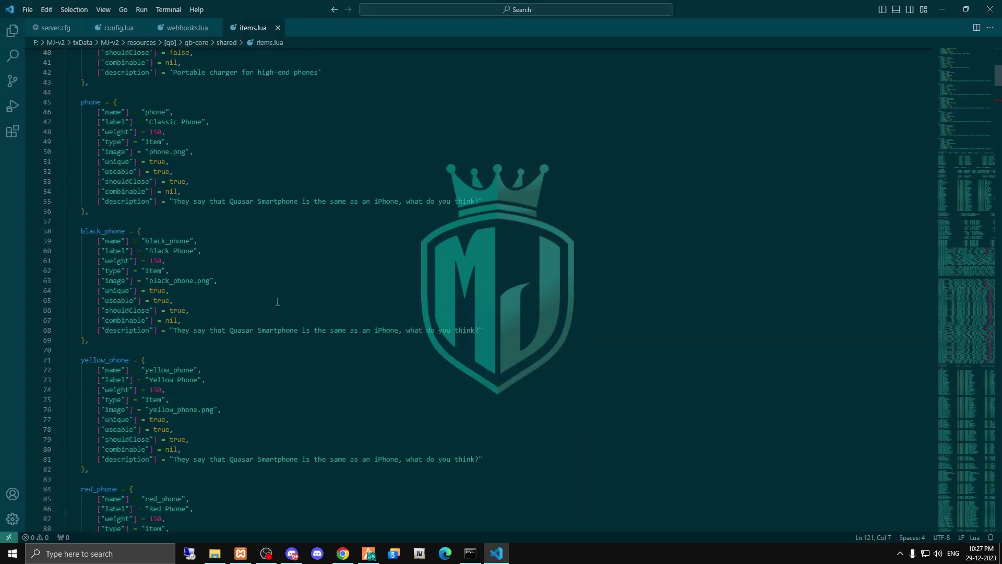
scroll(132, 289, "down", 5)
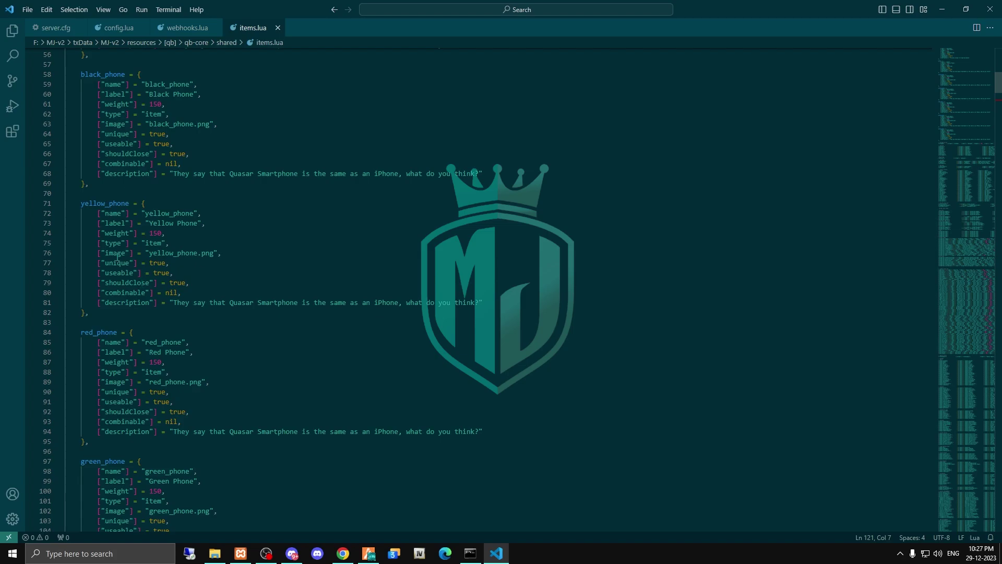
scroll(144, 290, "up", 2)
double_click(102, 127)
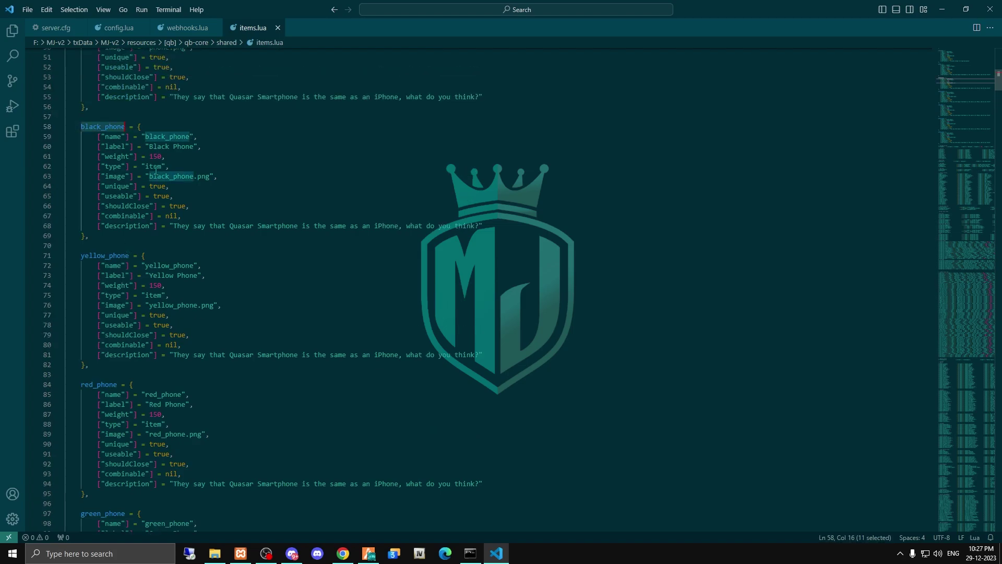
left_click(368, 553)
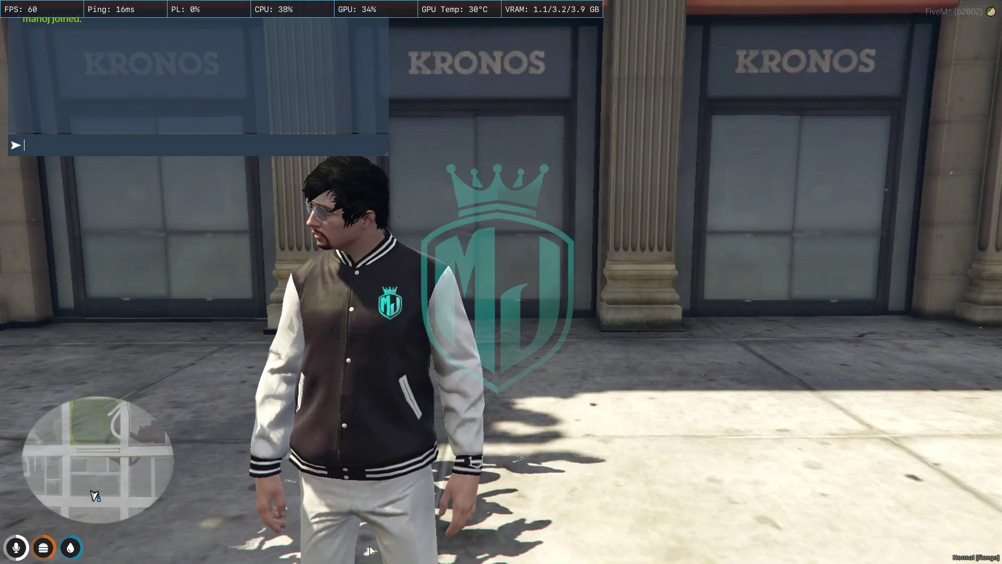
Give yourself one black_phone with '/giveitem 1 black_phone 1' and use it from the inventory
type("/giveitem 1")
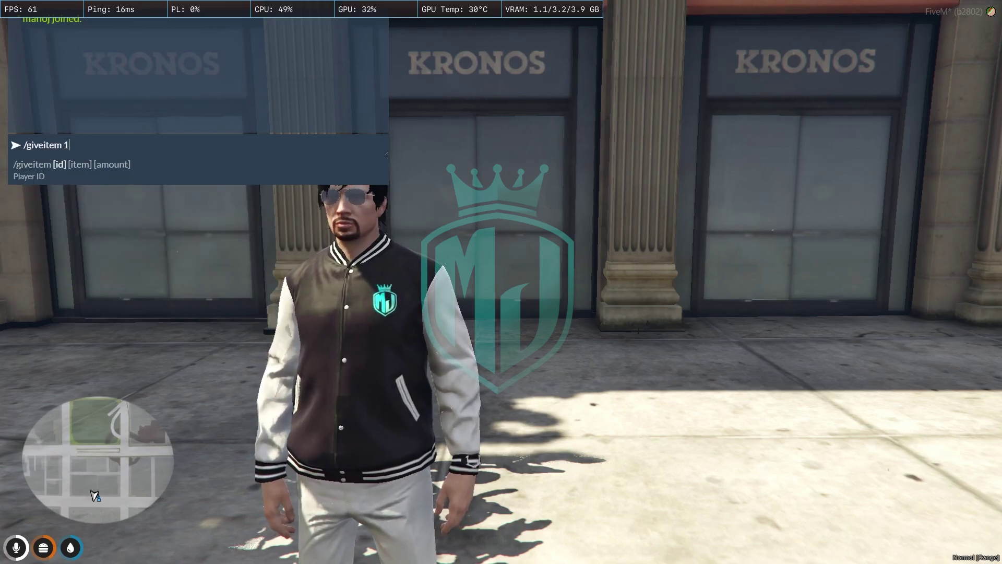
key("ctrl+v")
type("1")
key("Return")
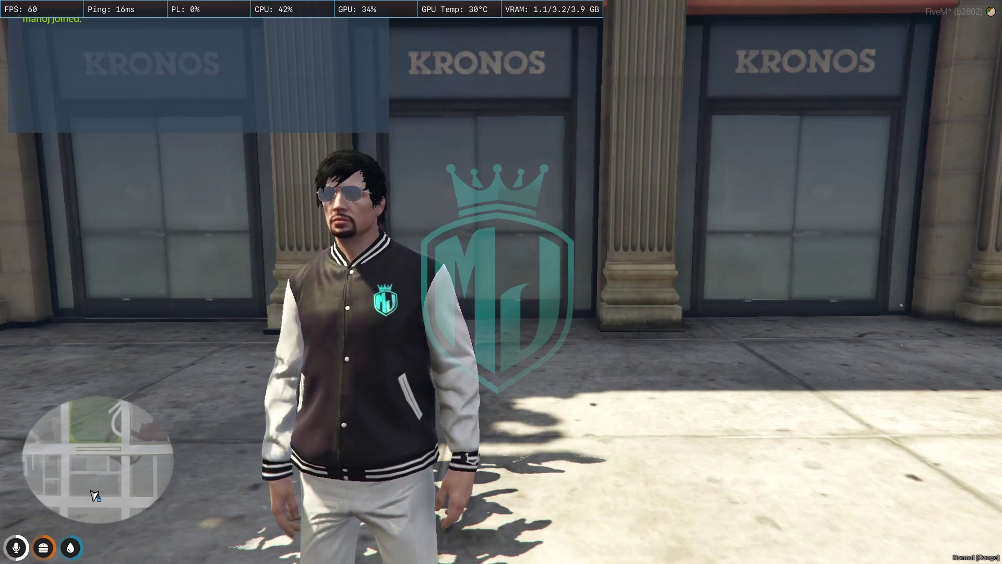
key("Tab")
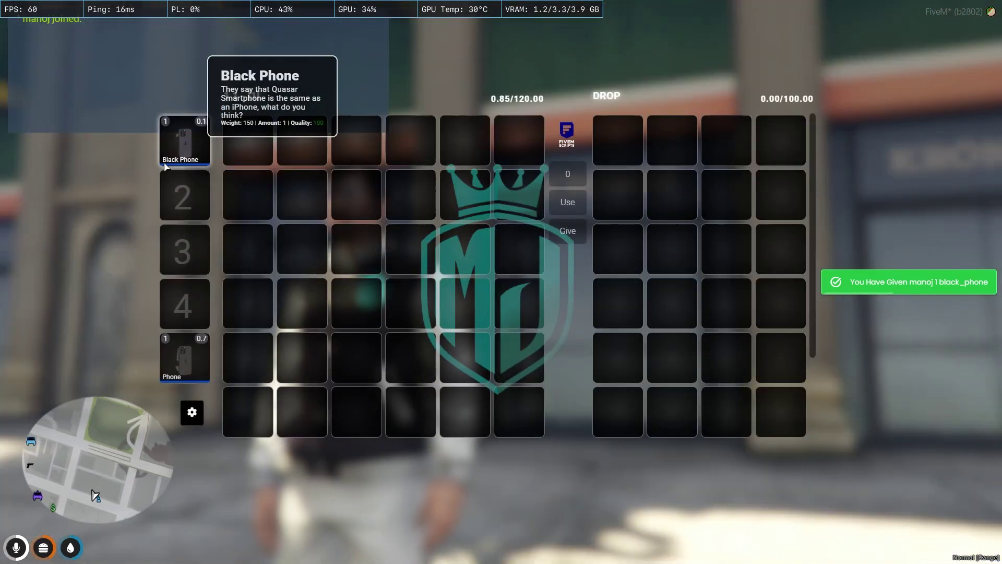
double_click(183, 143)
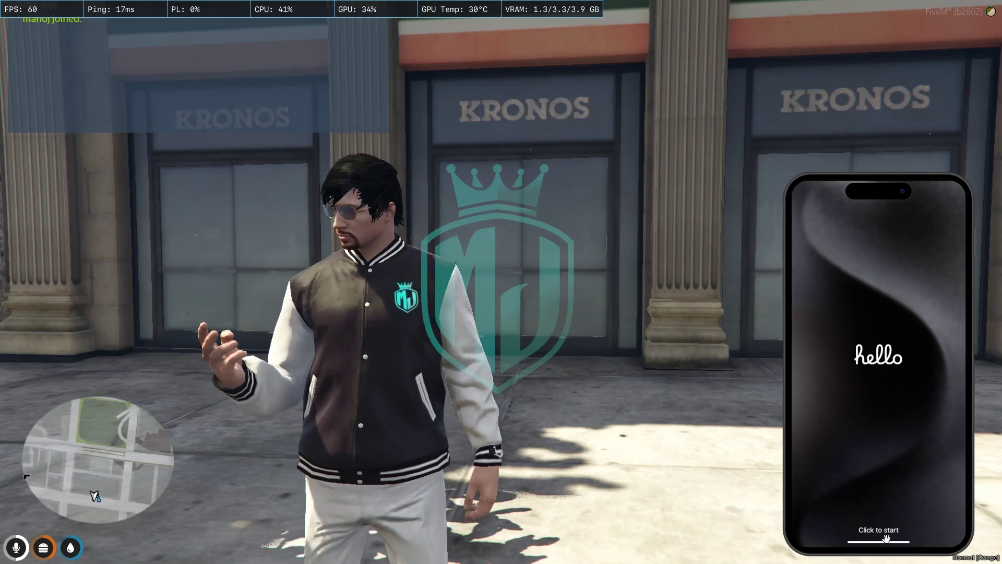
Go through the start, Data and Privacy and Face ID pages and set a four-digit passcode
left_click(886, 538)
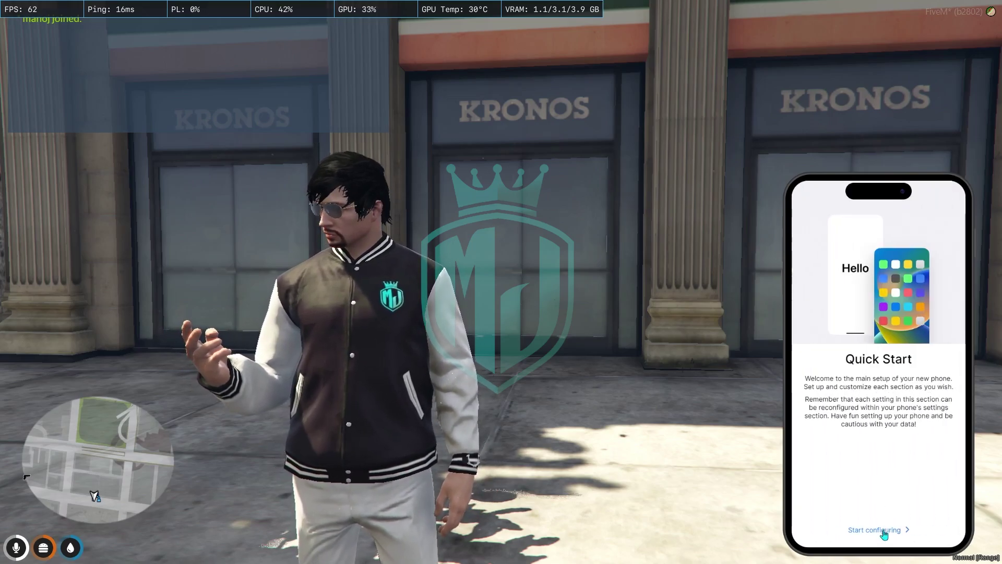
left_click(886, 531)
left_click(883, 528)
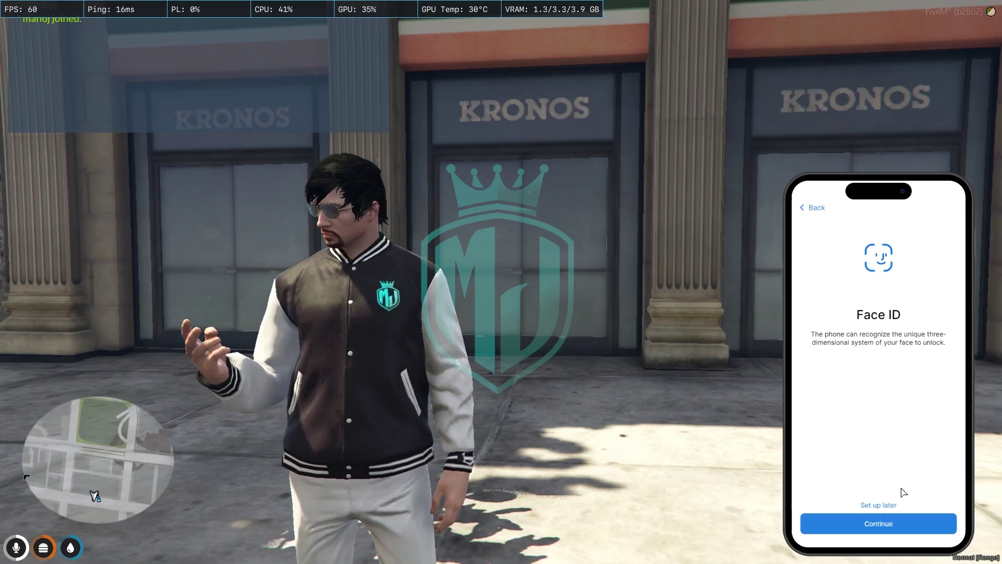
left_click(885, 525)
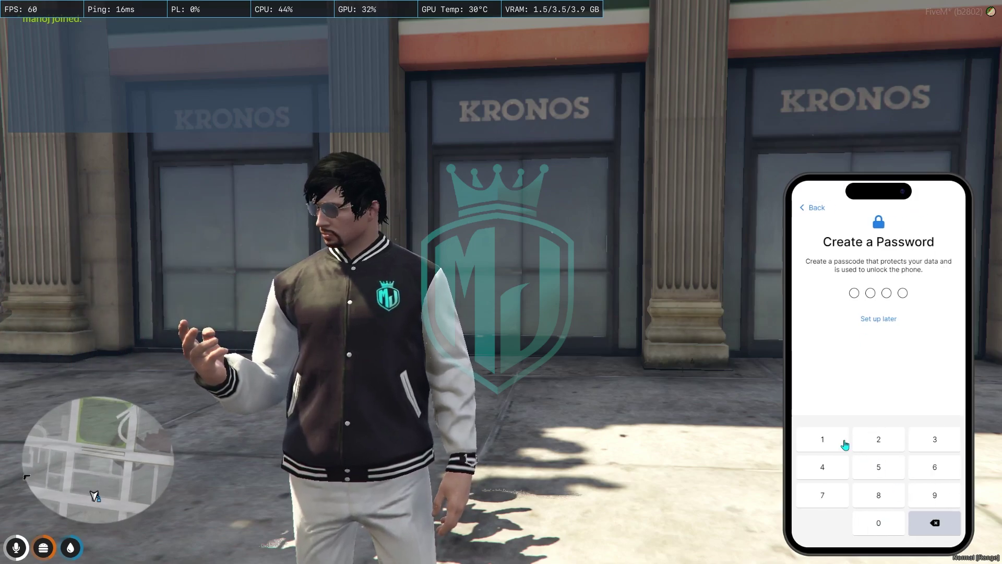
left_click(845, 444)
left_click(872, 445)
left_click(923, 441)
left_click(836, 465)
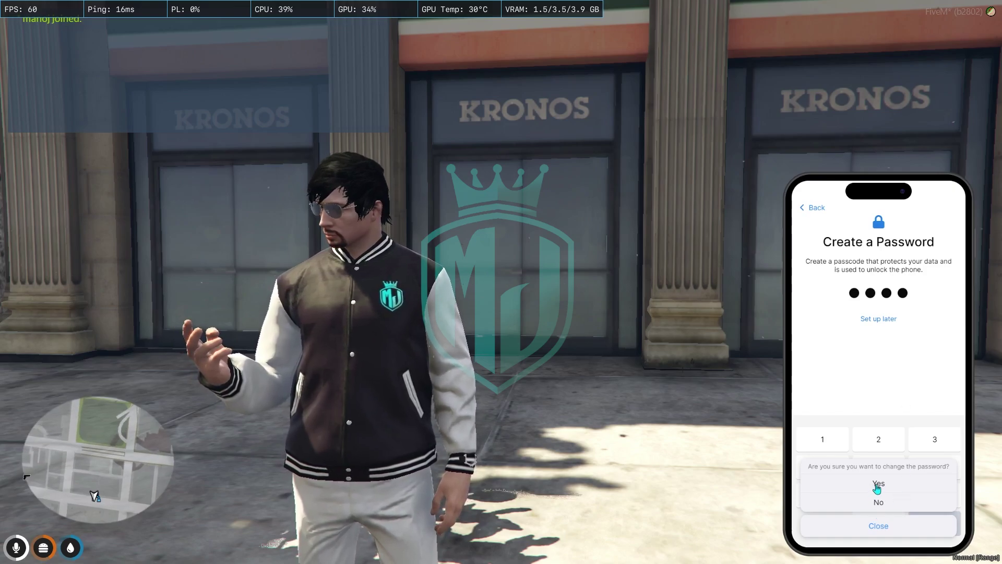
left_click(881, 486)
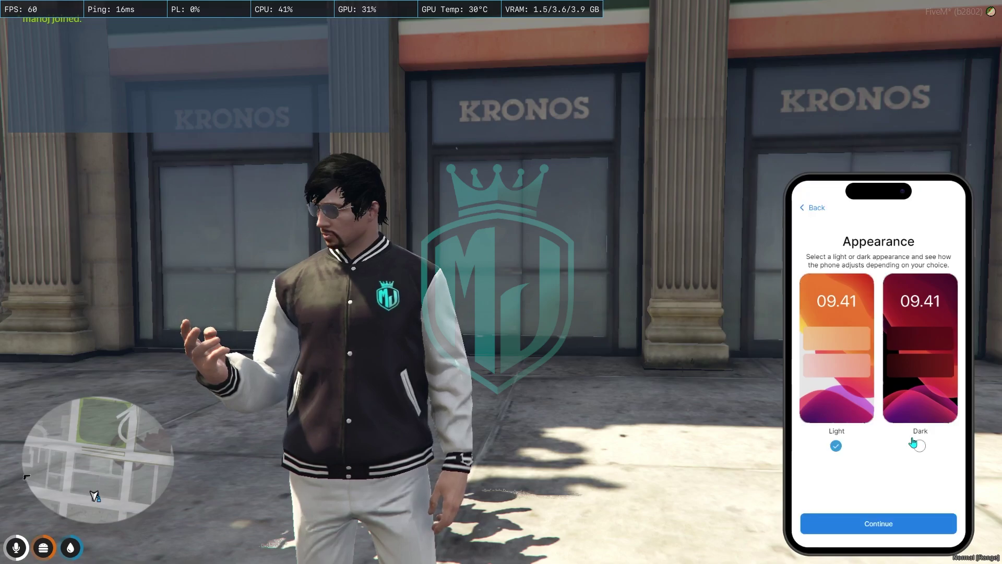
Choose the Dark appearance and finish setup to reach the lock screen
left_click(918, 445)
left_click(835, 446)
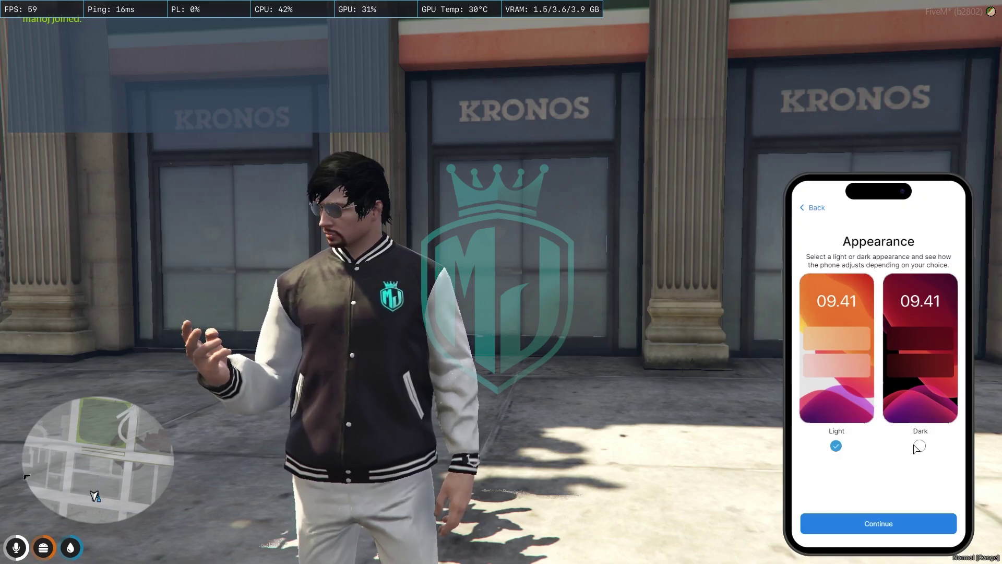
left_click(918, 446)
left_click(880, 523)
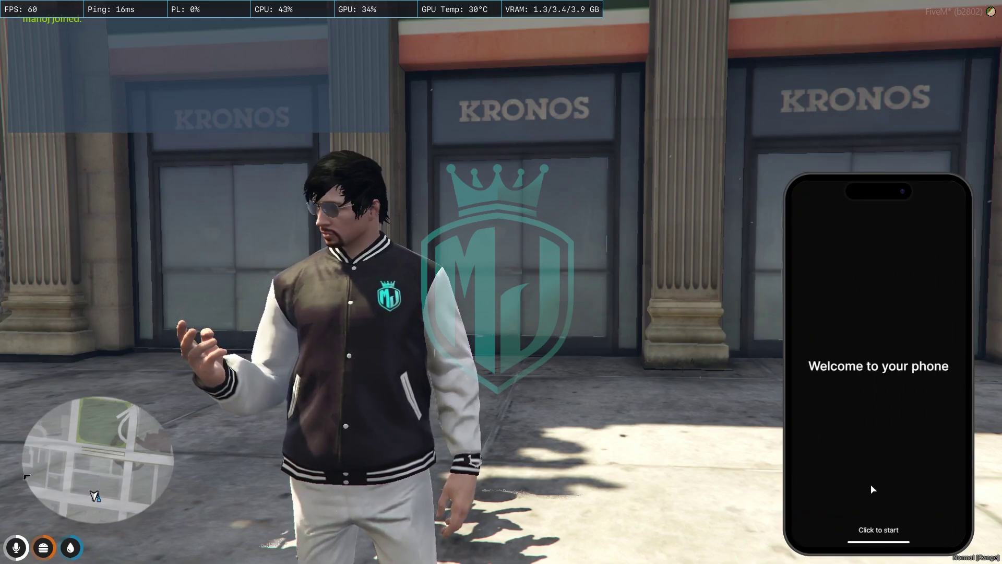
left_click(879, 531)
Unlock the phone, open the camera, flip to selfie mode and take a selfie
left_click_drag(877, 538, 888, 486)
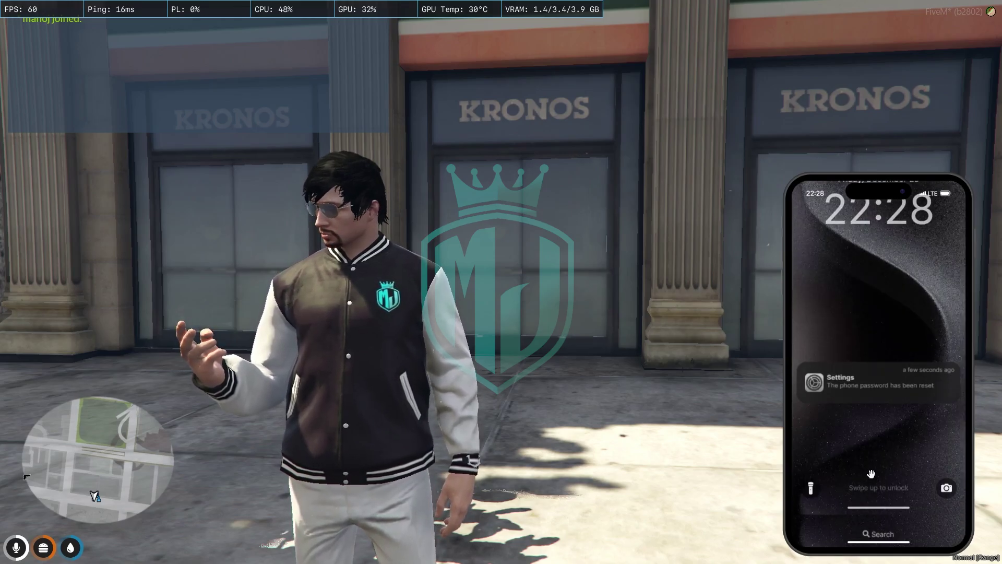
key("w")
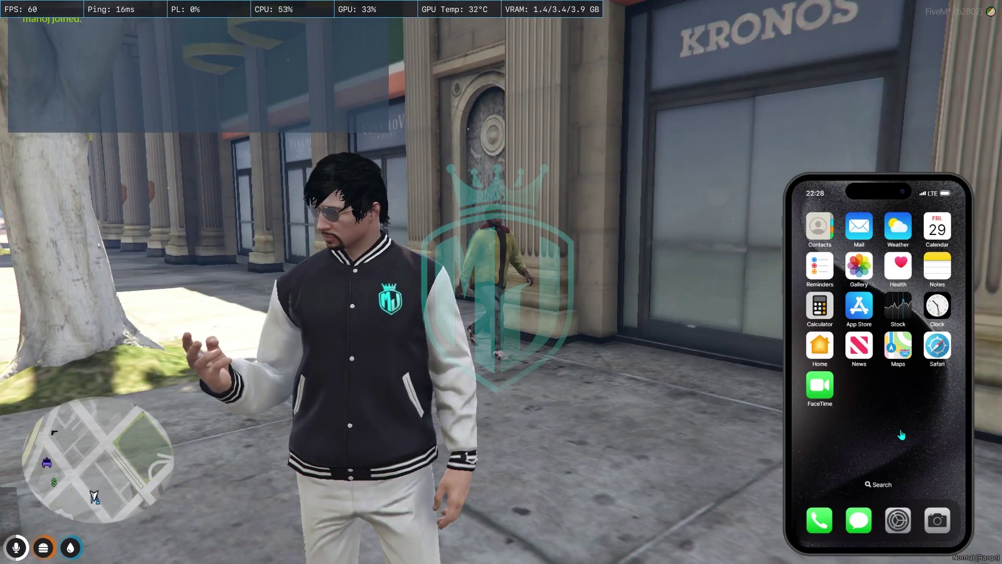
left_click(944, 518)
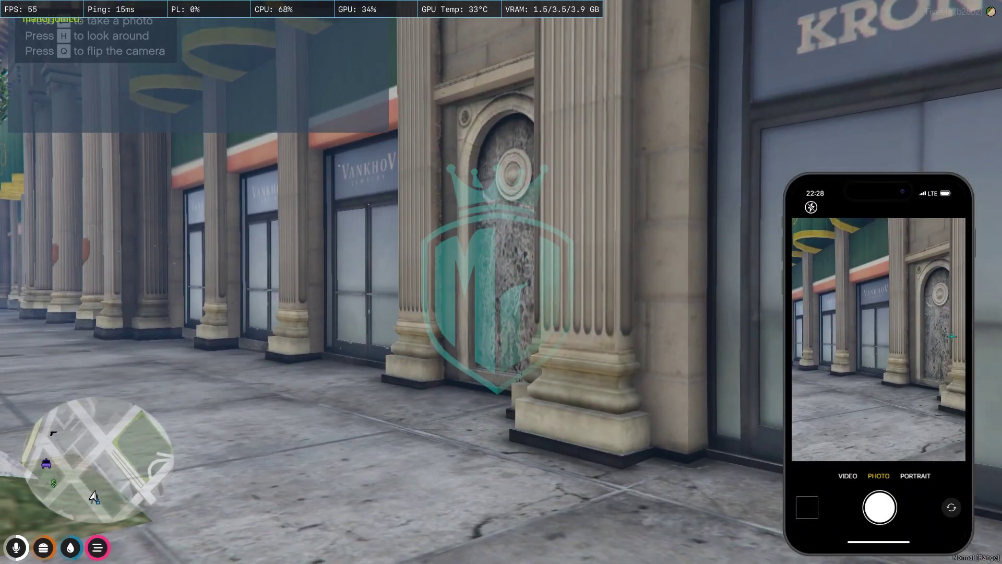
key("d")
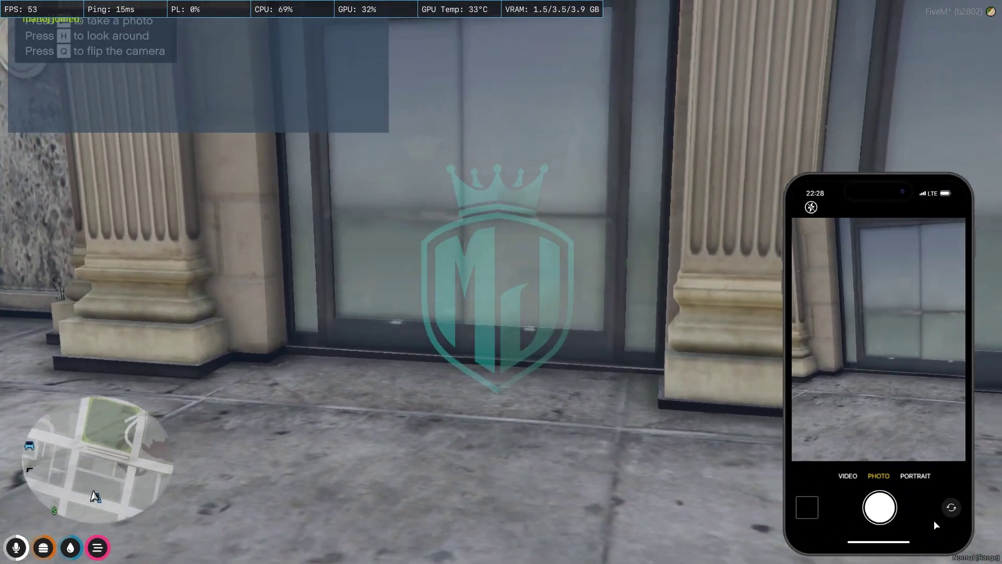
left_click(952, 507)
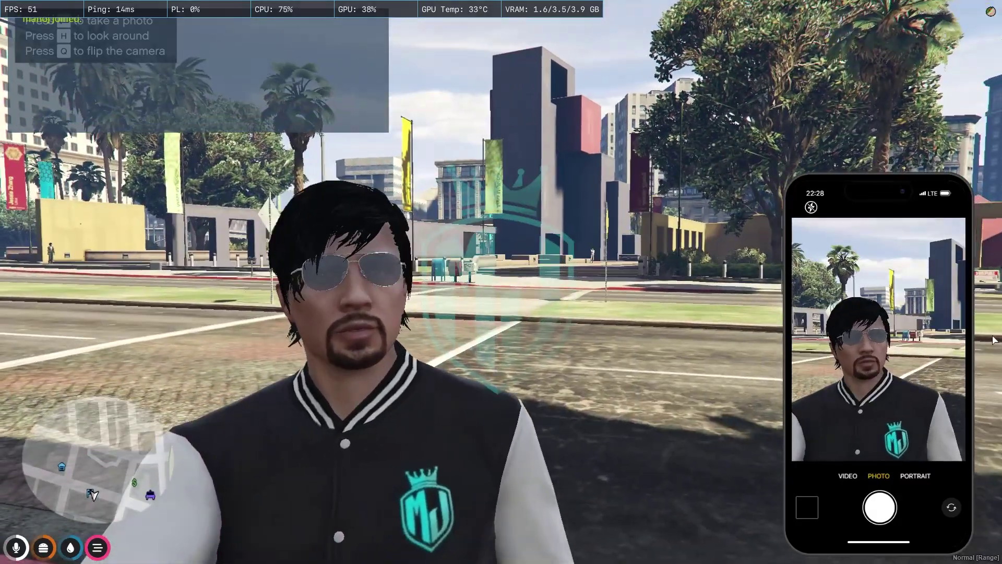
key("d")
key("d")
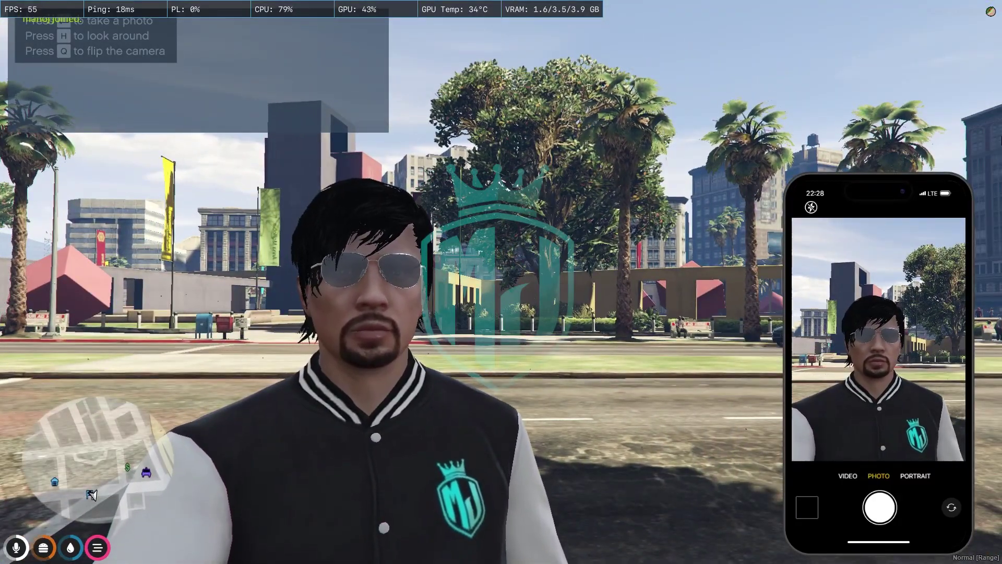
key("Return")
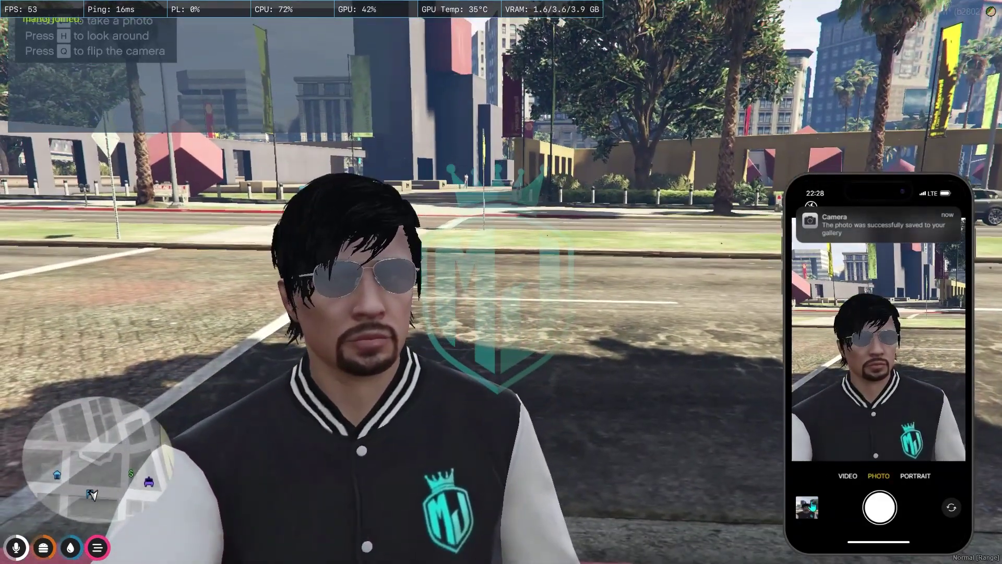
View the saved selfie, open and close its Share options, and return to the home screen
left_click(815, 506)
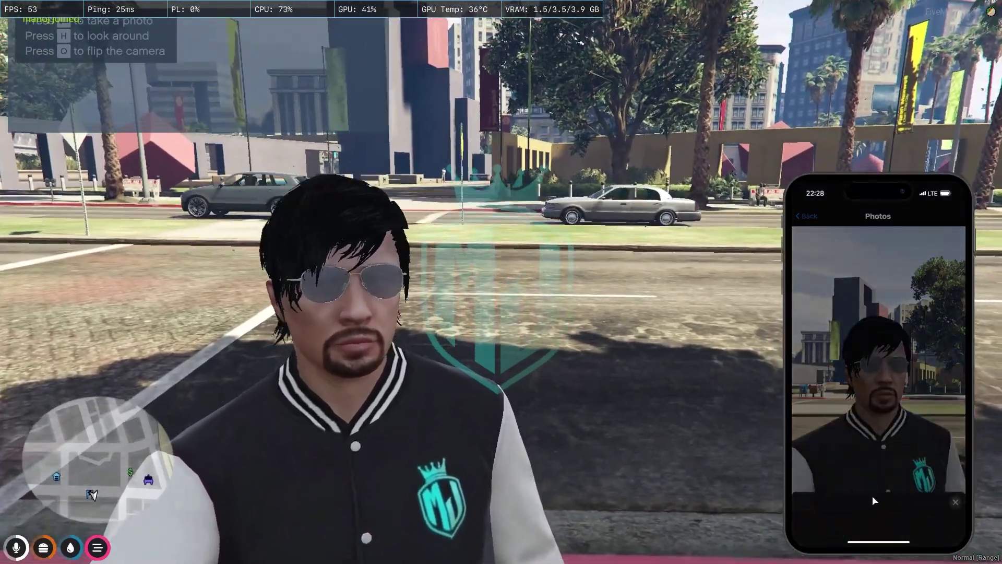
left_click(835, 525)
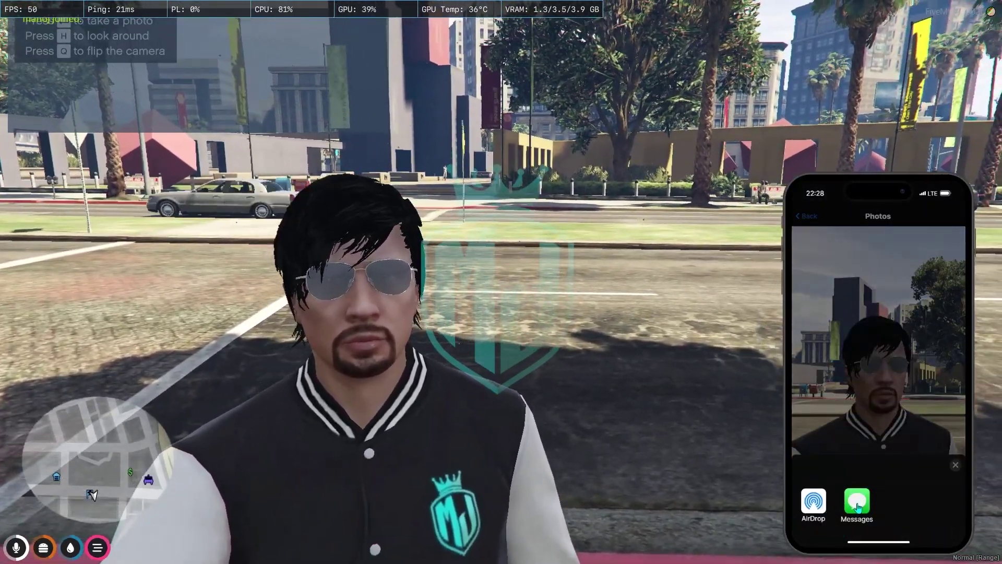
left_click(955, 465)
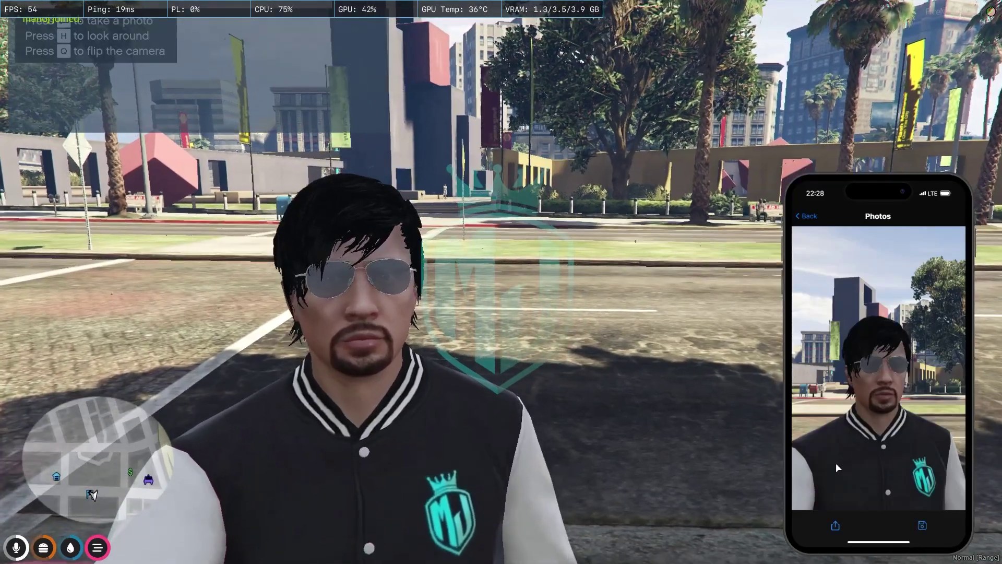
left_click_drag(878, 541, 884, 390)
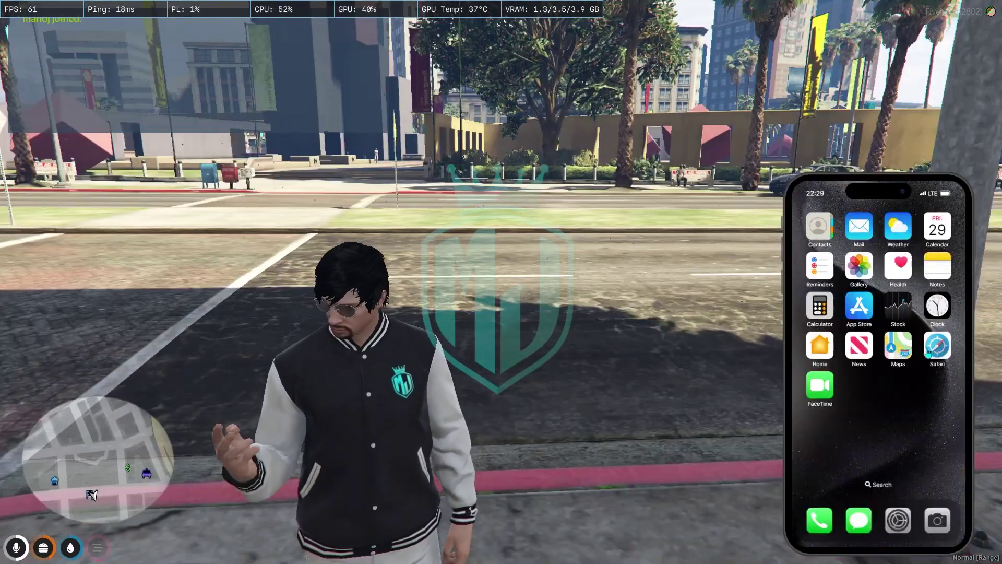
Install Fruit Chop from the App Store's Games list
left_click(896, 524)
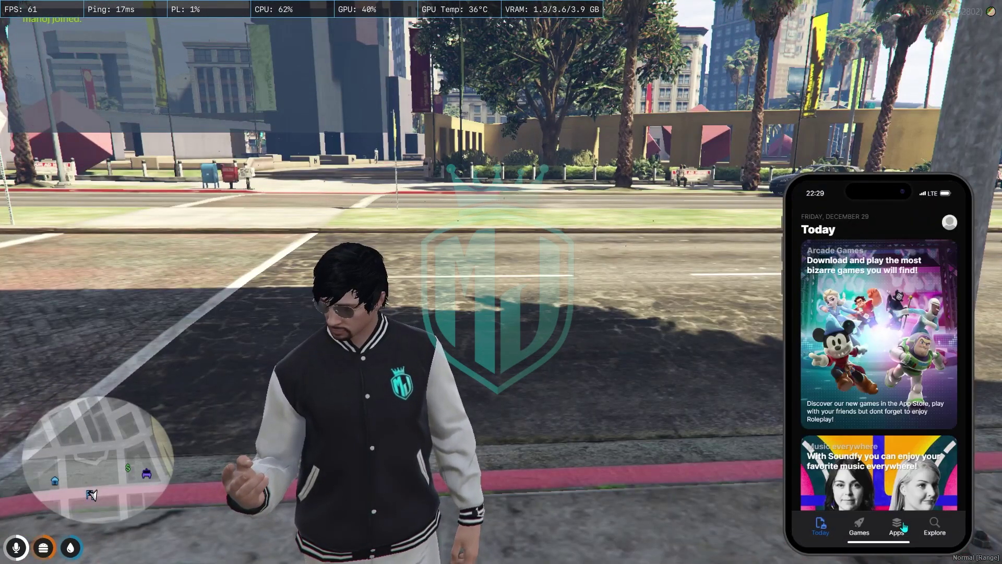
left_click(860, 526)
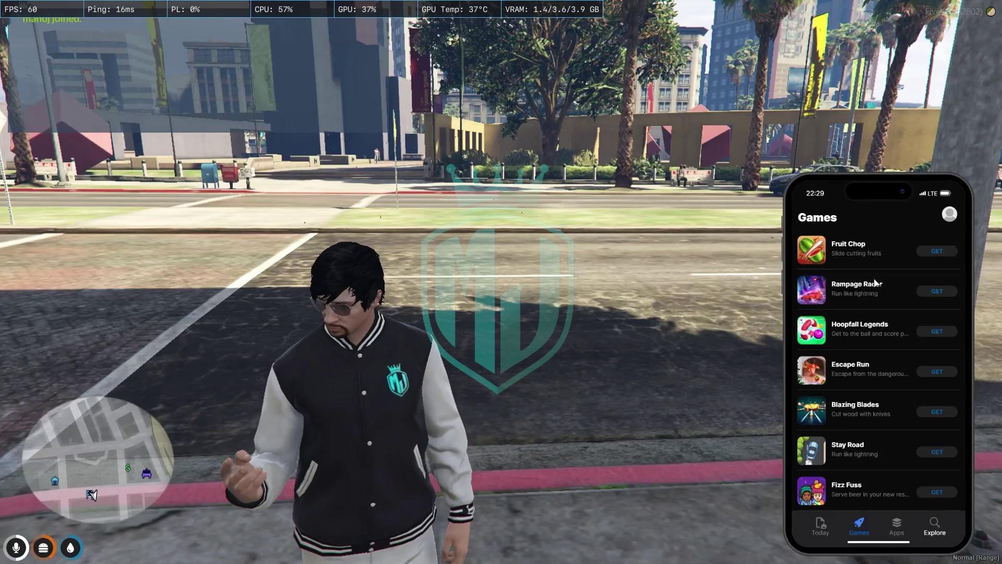
left_click(856, 261)
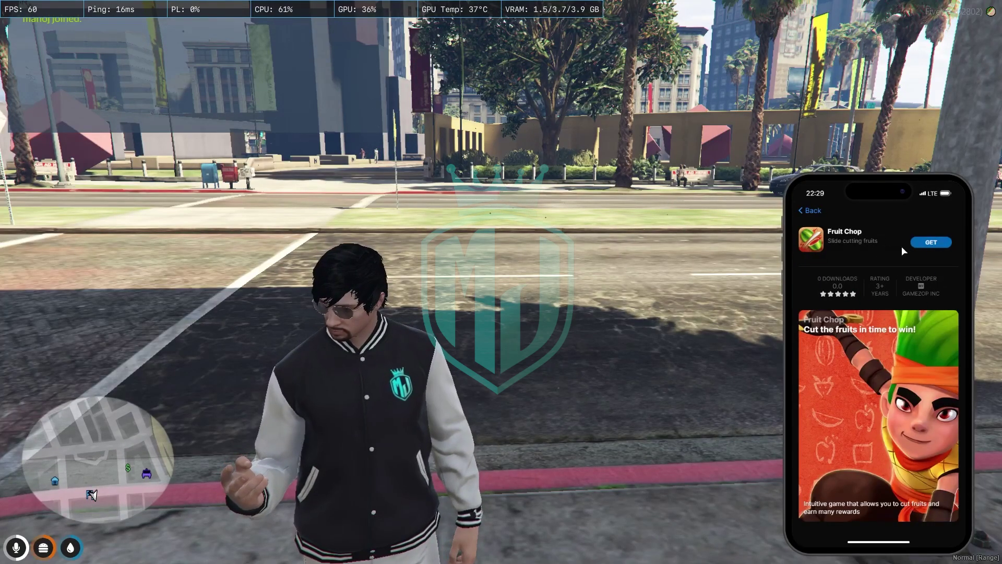
left_click(808, 212)
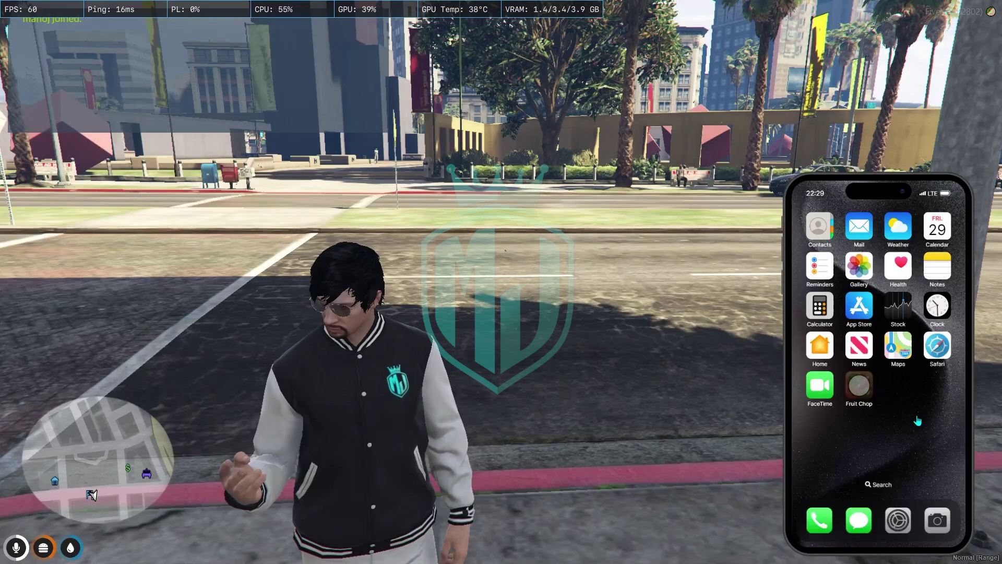
Launch Fruit Chop and slice fruit to build up a score
left_click(843, 382)
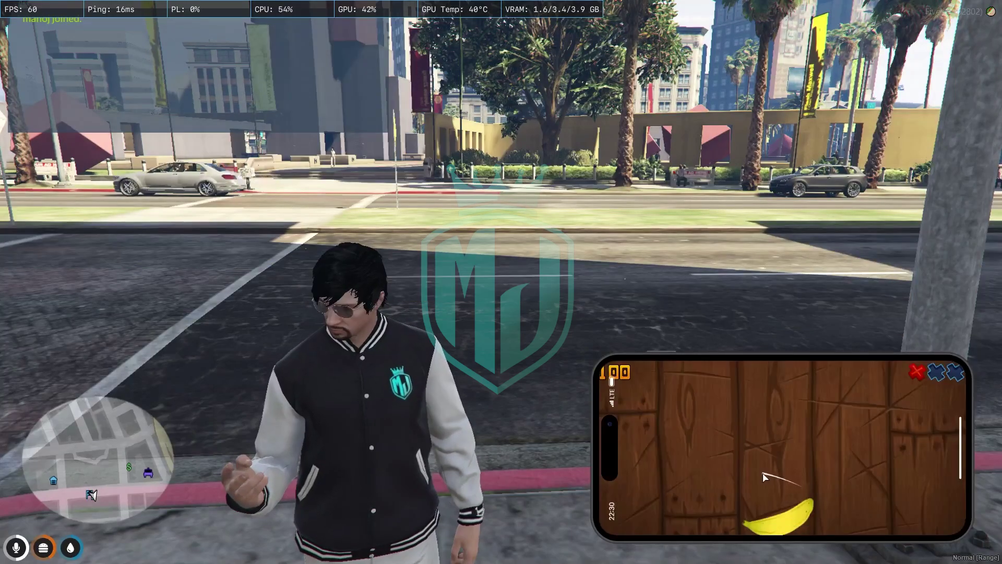
mouse_move(859, 435)
left_mouse_down()
mouse_move(654, 454)
mouse_move(847, 397)
mouse_move(879, 442)
mouse_move(853, 483)
mouse_move(752, 444)
mouse_move(866, 381)
mouse_move(712, 464)
left_mouse_up()
mouse_move(927, 463)
left_mouse_down()
mouse_move(771, 465)
mouse_move(877, 473)
mouse_move(657, 449)
mouse_move(821, 446)
mouse_move(918, 459)
mouse_move(856, 469)
mouse_move(739, 458)
mouse_move(908, 412)
mouse_move(855, 397)
mouse_move(757, 453)
mouse_move(816, 416)
mouse_move(832, 478)
mouse_move(746, 386)
mouse_move(833, 485)
mouse_move(707, 427)
mouse_move(806, 493)
left_mouse_up()
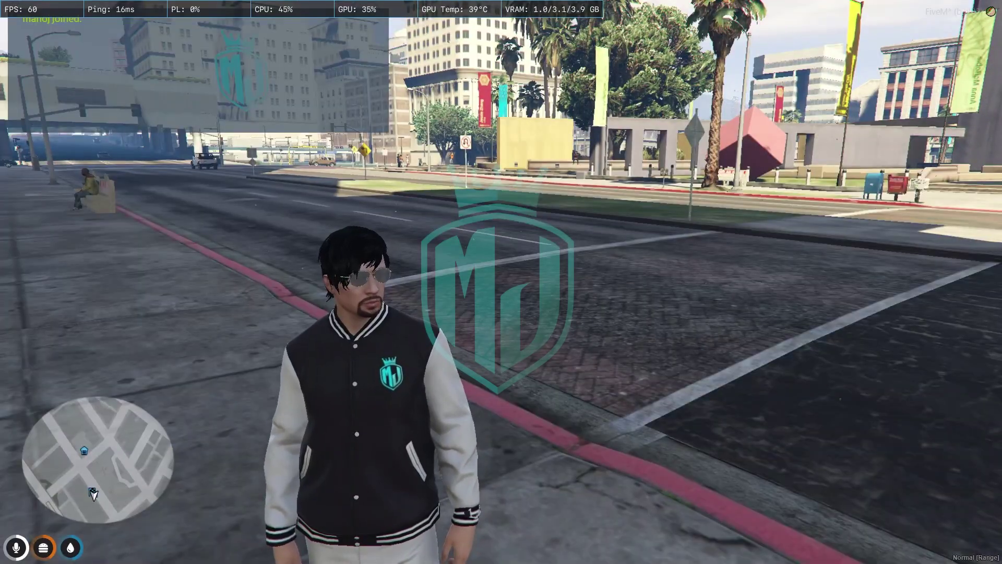